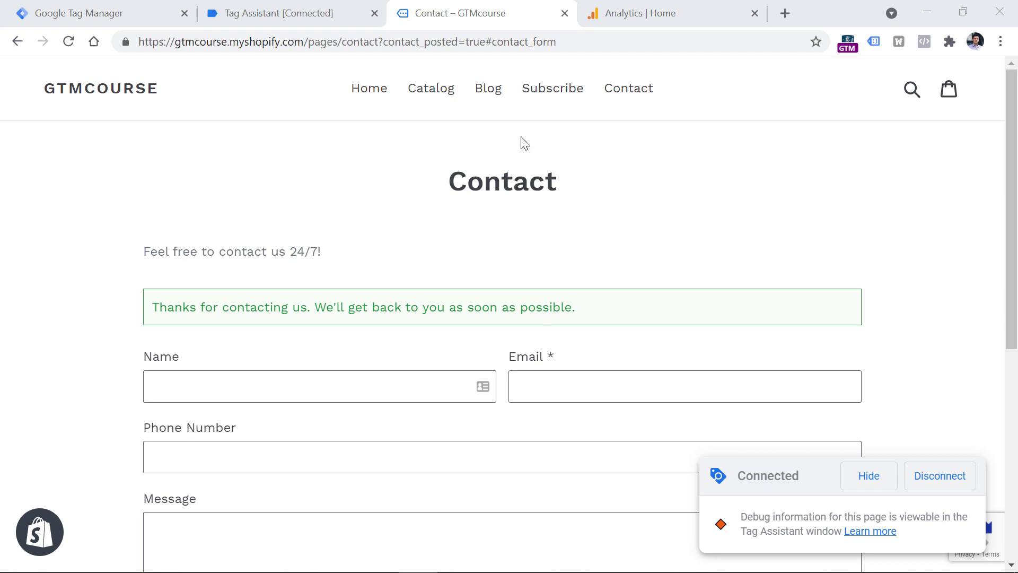
drag(379, 42, 488, 43)
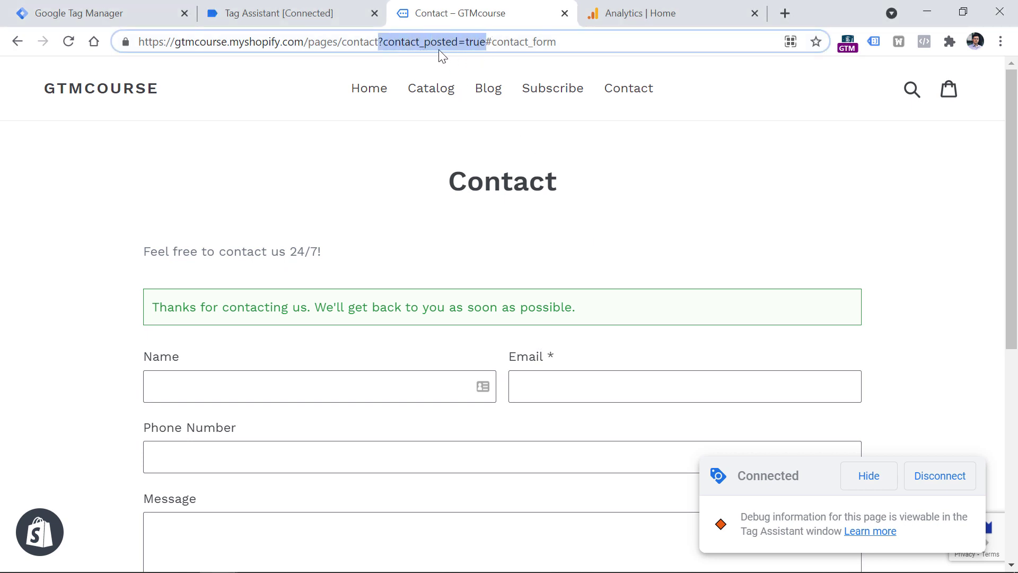
key(alt+Tab)
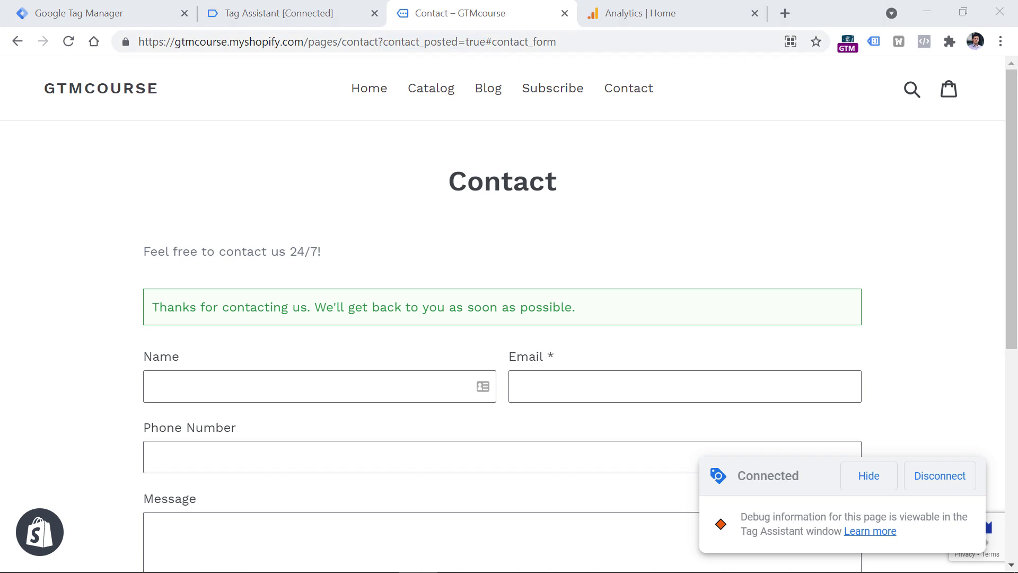
click(431, 42)
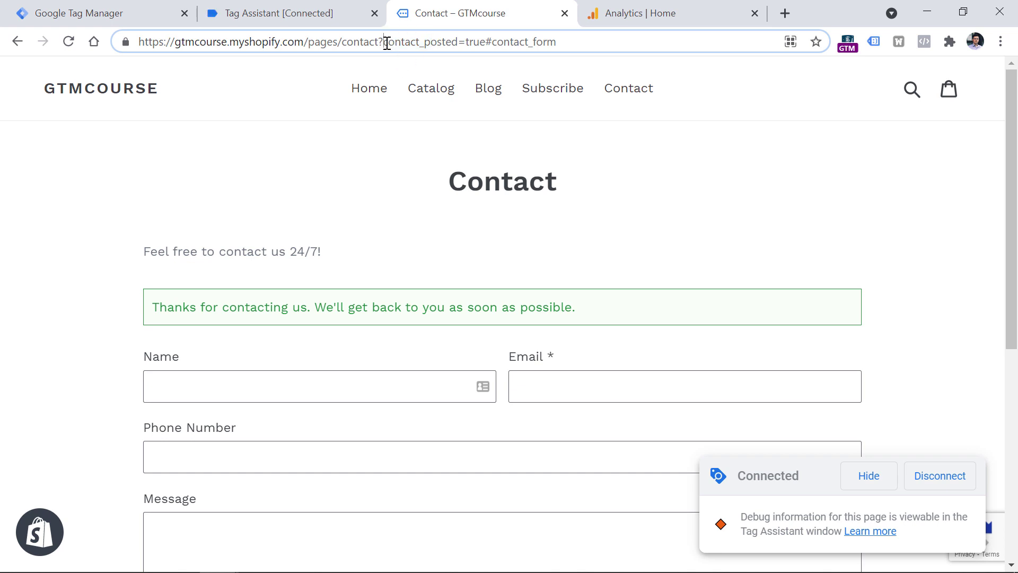
drag(385, 42, 486, 42)
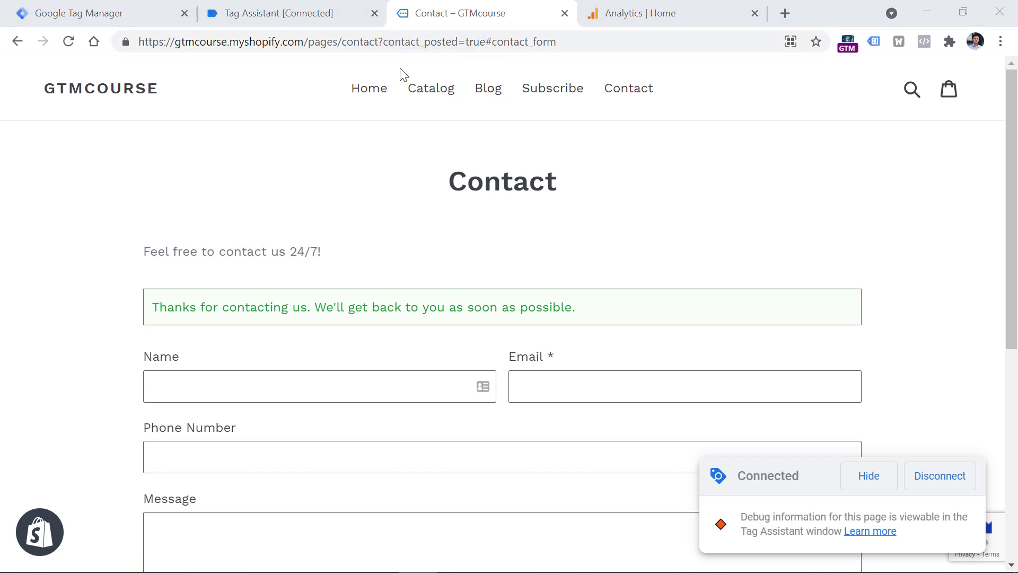
drag(383, 42, 486, 42)
mouse_move(434, 42)
mouse_down()
mouse_move(422, 38)
mouse_move(419, 50)
mouse_up()
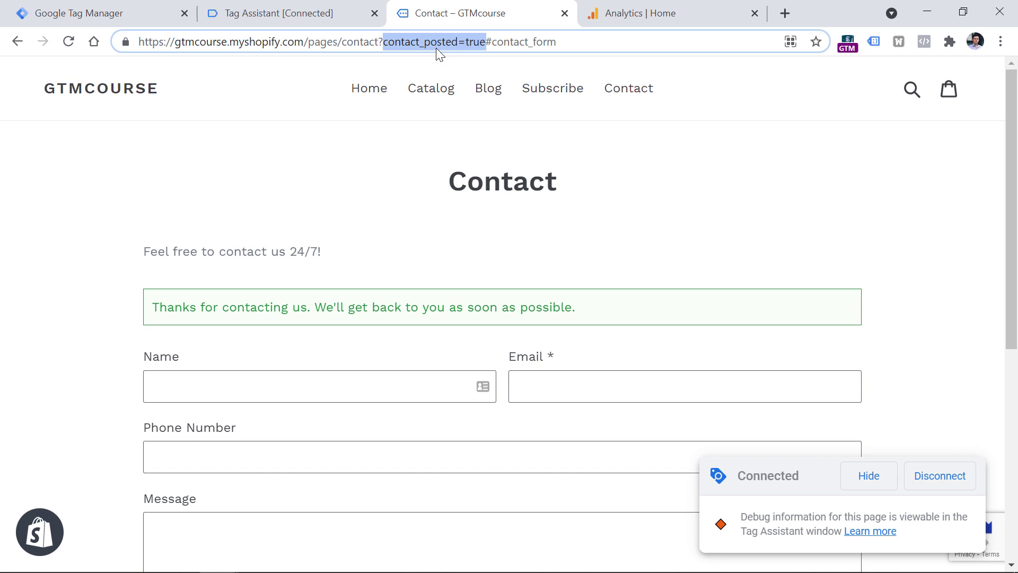
click(381, 41)
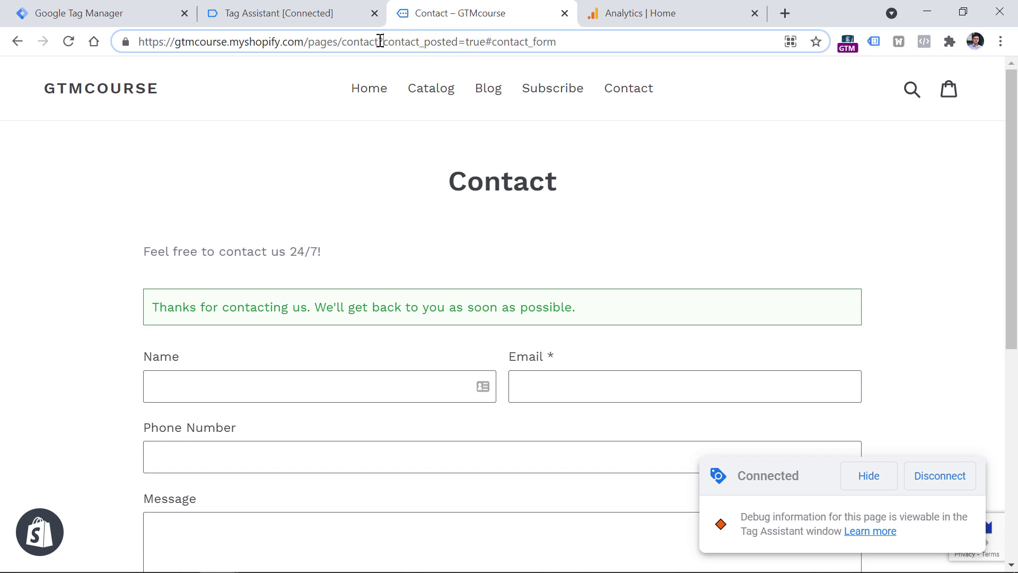
drag(380, 41, 610, 38)
Reload the contact page with the query removed from the URL
key(BackSpace)
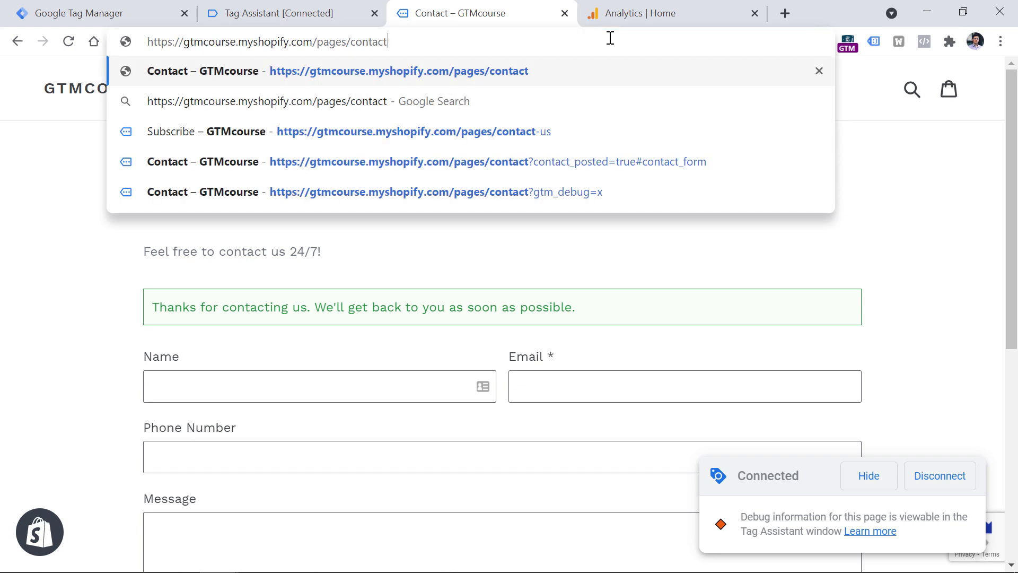
key(Return)
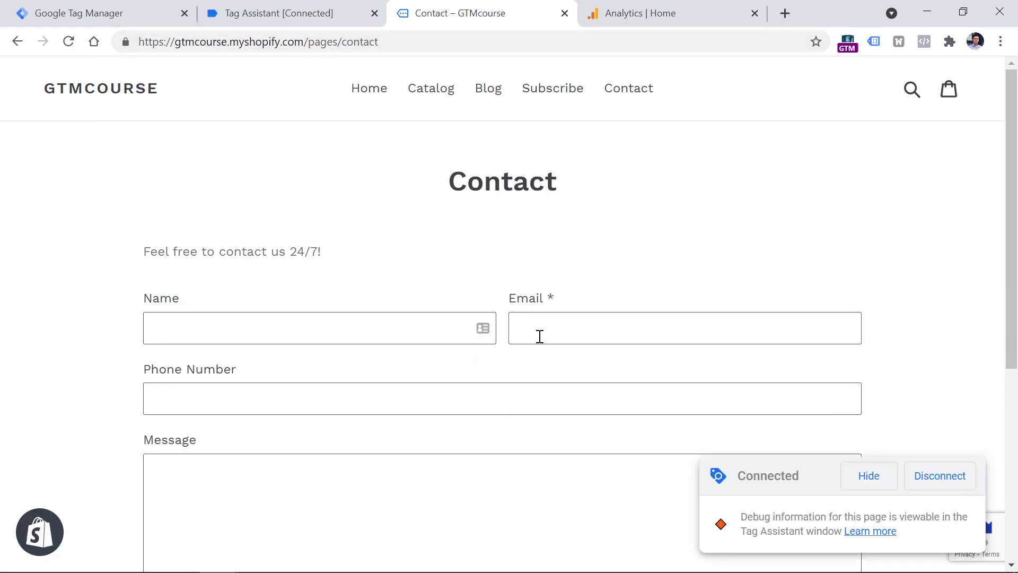
scroll(372, 223, down, 5)
scroll(249, 299, up, 5)
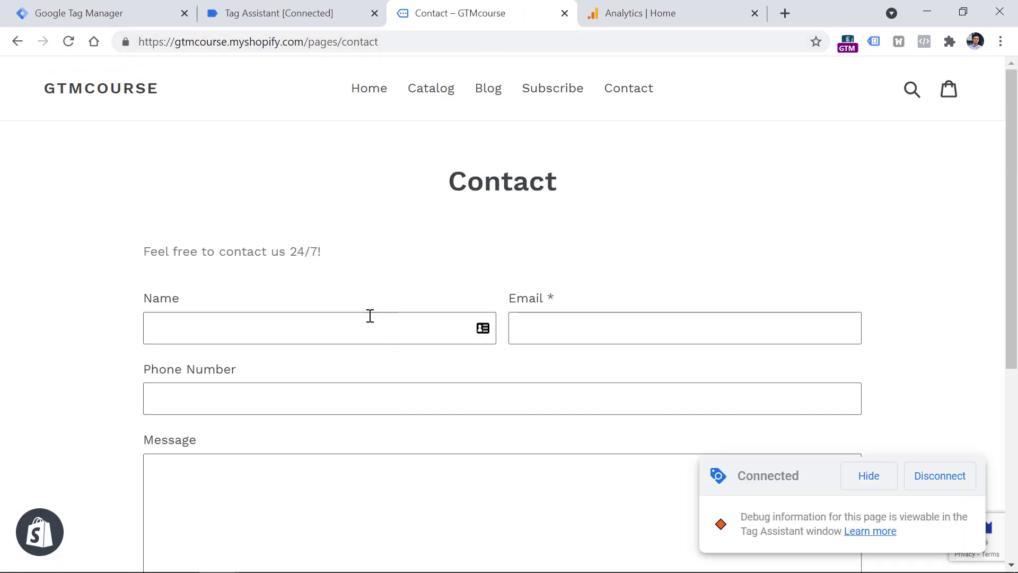
scroll(368, 316, down, 5)
Submit the empty contact form past the reCAPTCHA check, getting the 'Email is invalid' error
click(175, 397)
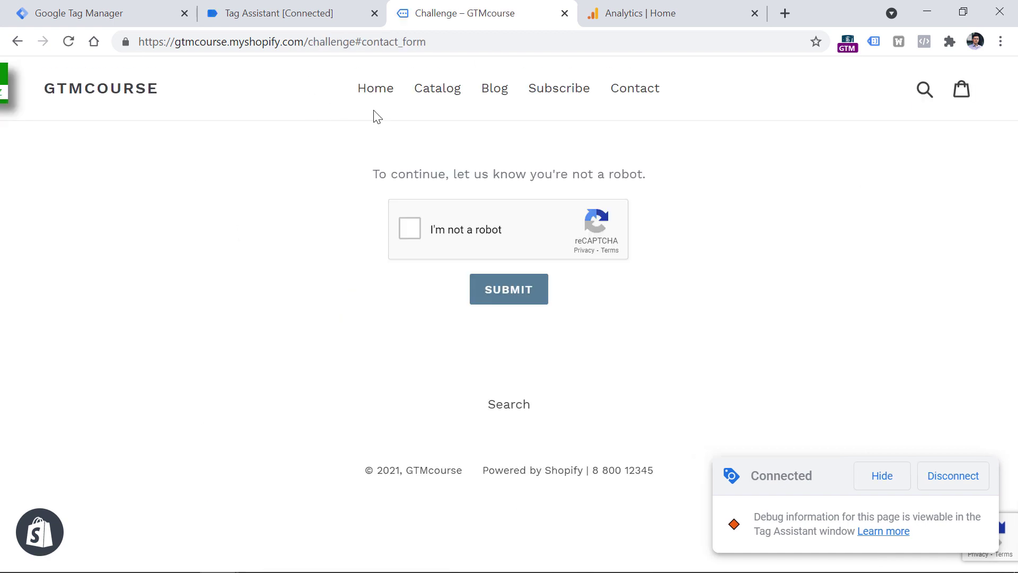
click(409, 229)
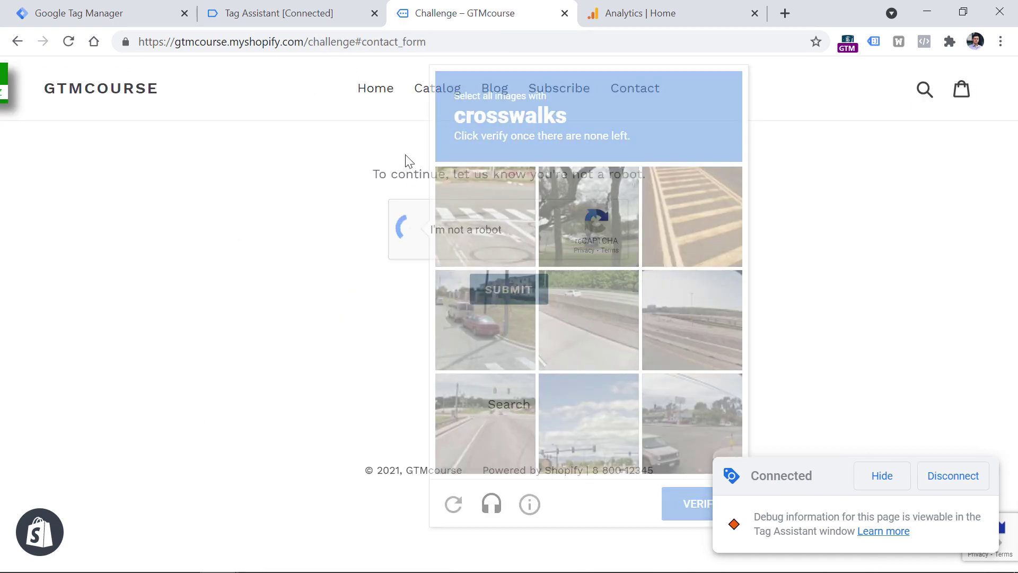
click(862, 484)
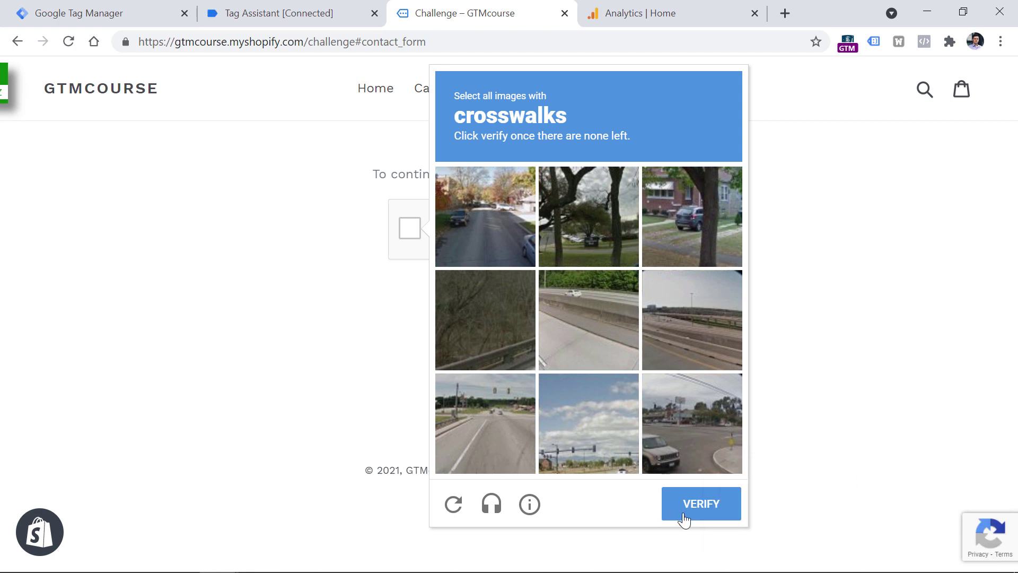
click(710, 510)
click(508, 299)
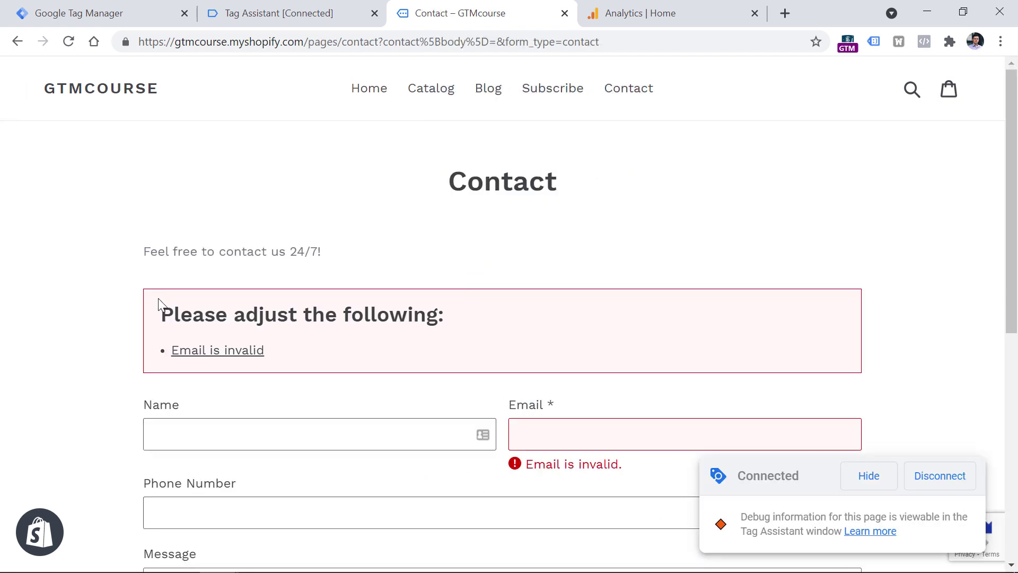
Highlight the 'Email is invalid' error and its URL, then go to the empty Tag Manager Triggers list
drag(159, 313, 284, 357)
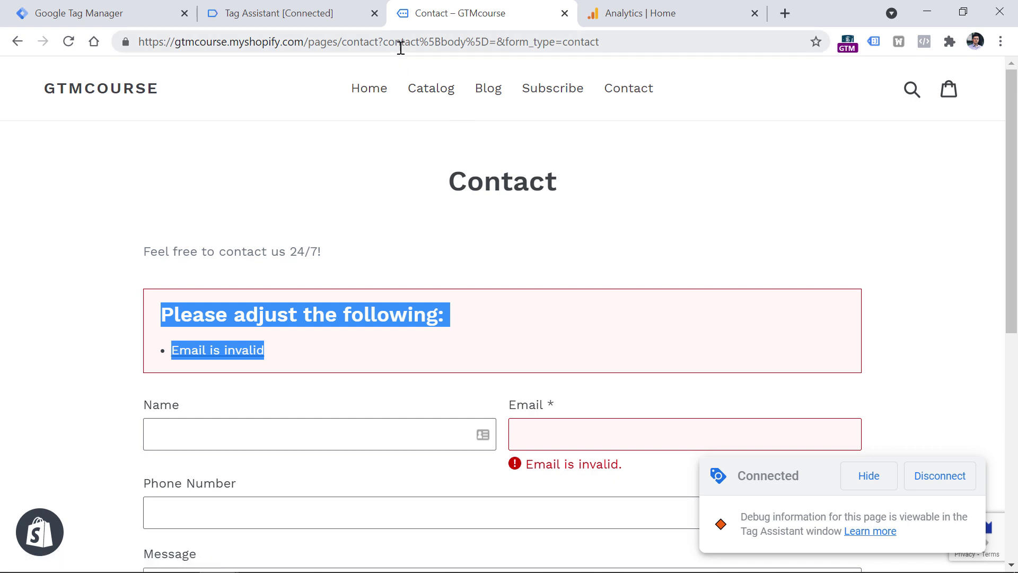
drag(391, 48, 488, 44)
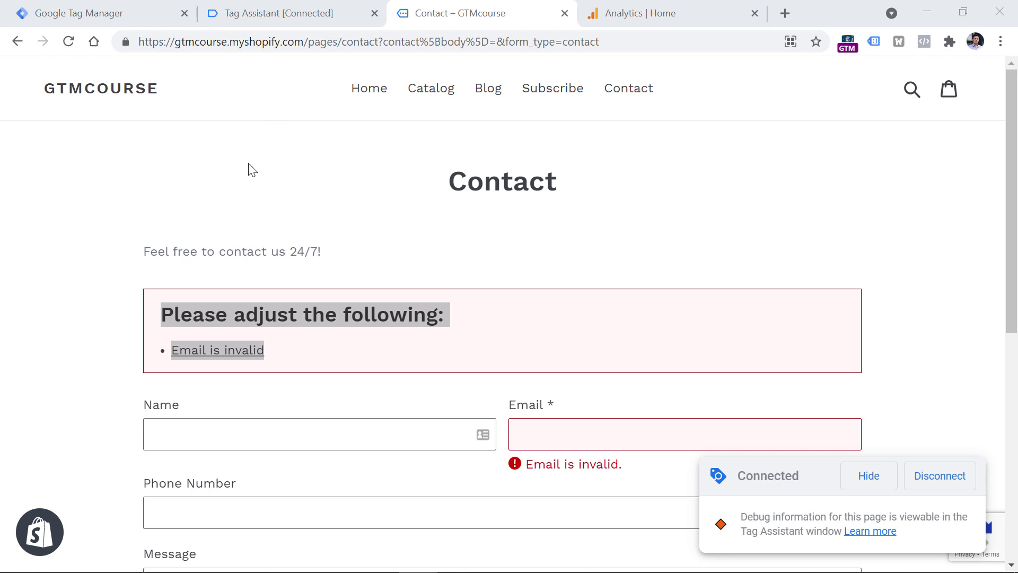
click(97, 14)
click(74, 316)
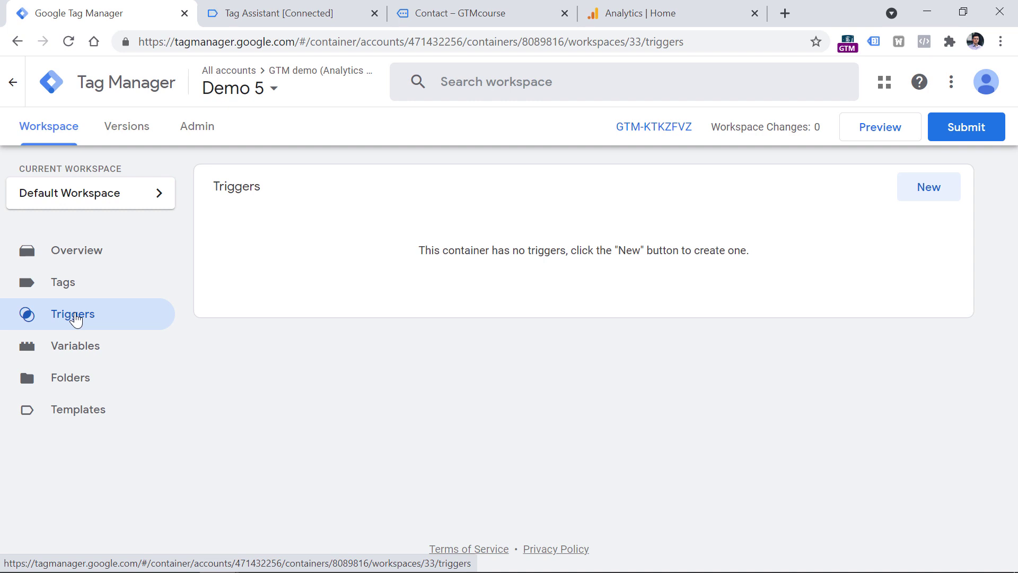
Create a new Page View trigger that fires on Some Page Views
click(923, 192)
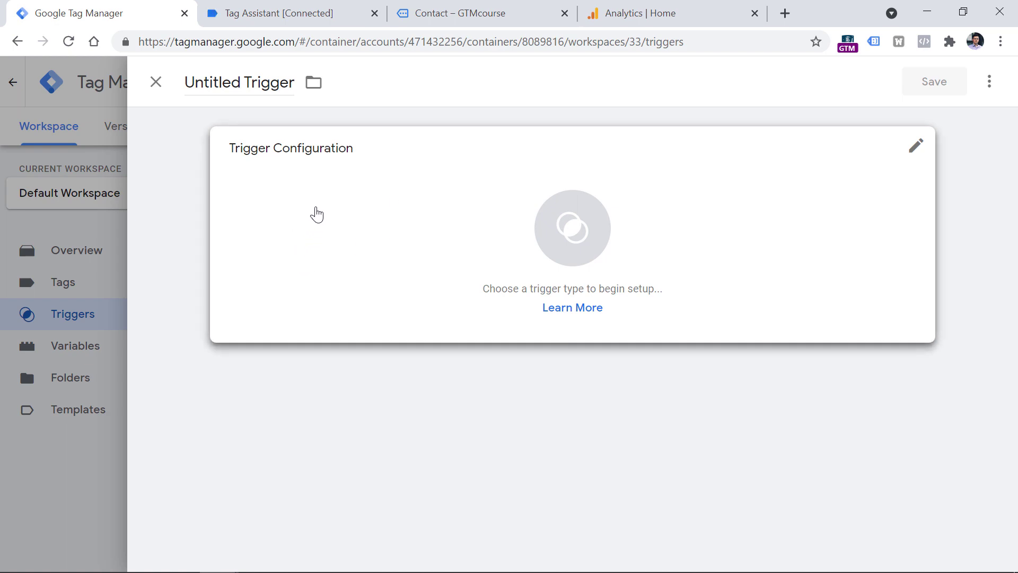
click(316, 214)
click(596, 270)
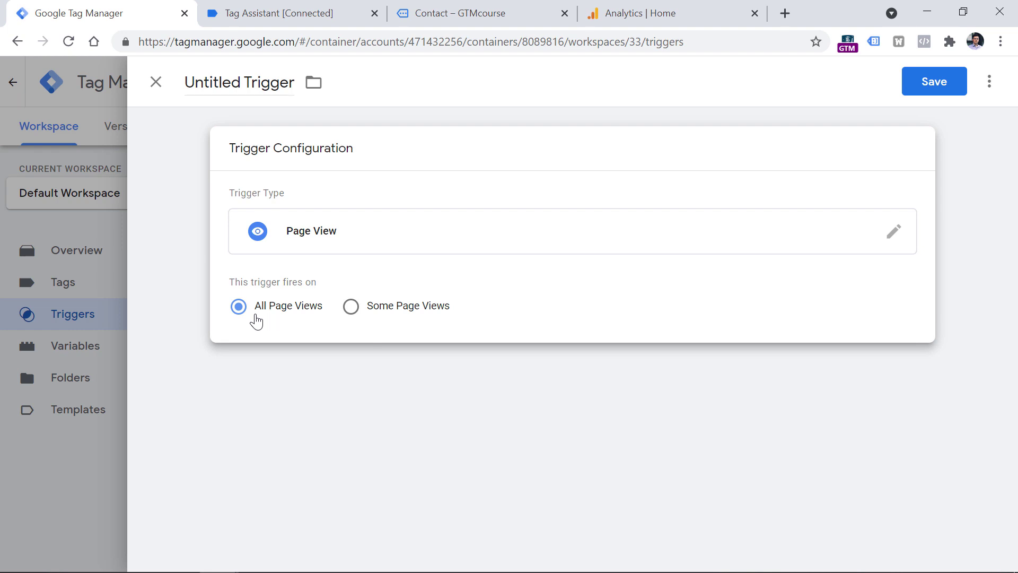
click(351, 310)
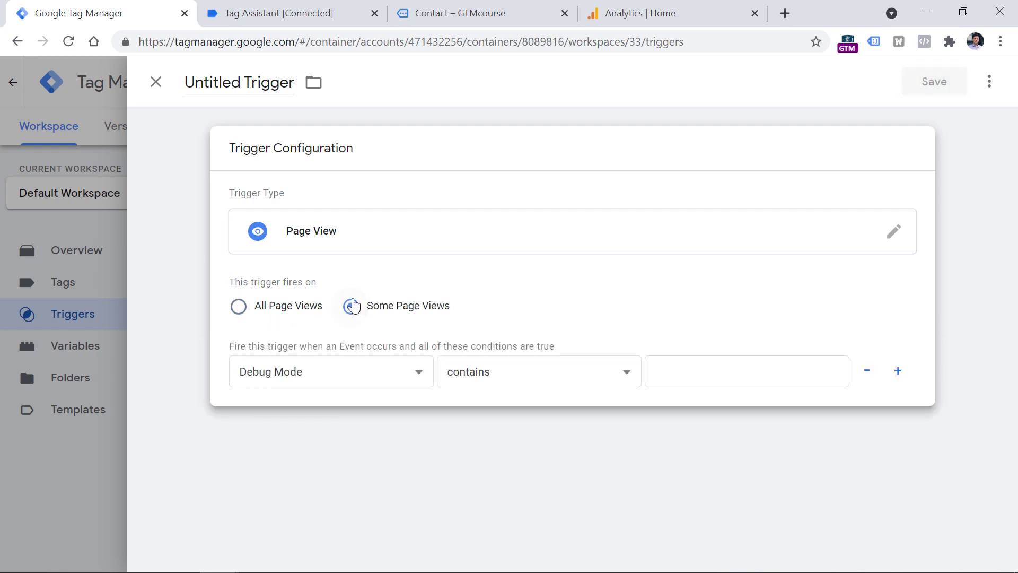
Set the firing condition to Page URL contains contact_posted=true
click(329, 375)
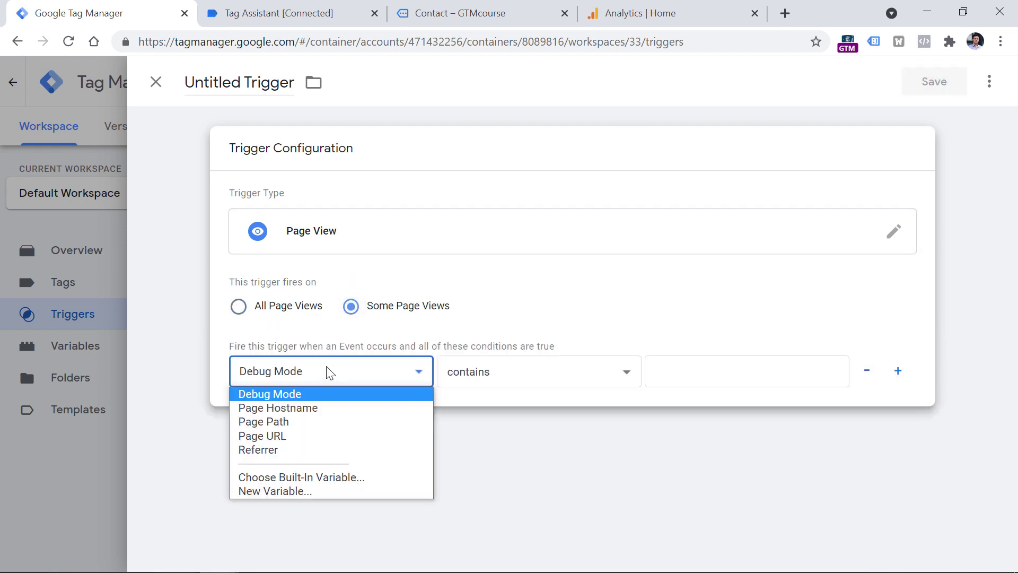
click(298, 436)
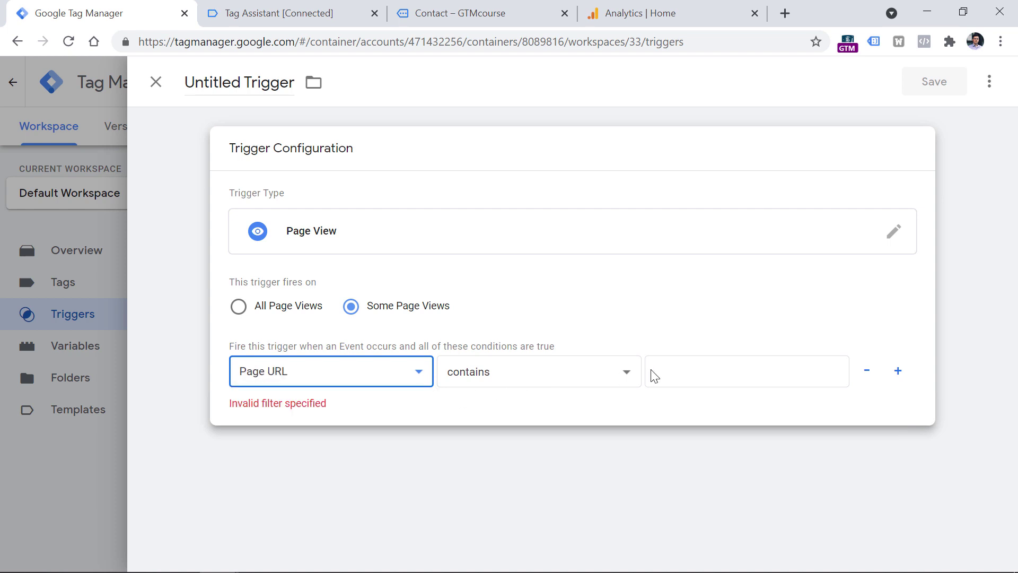
click(655, 376)
text(contact_post)
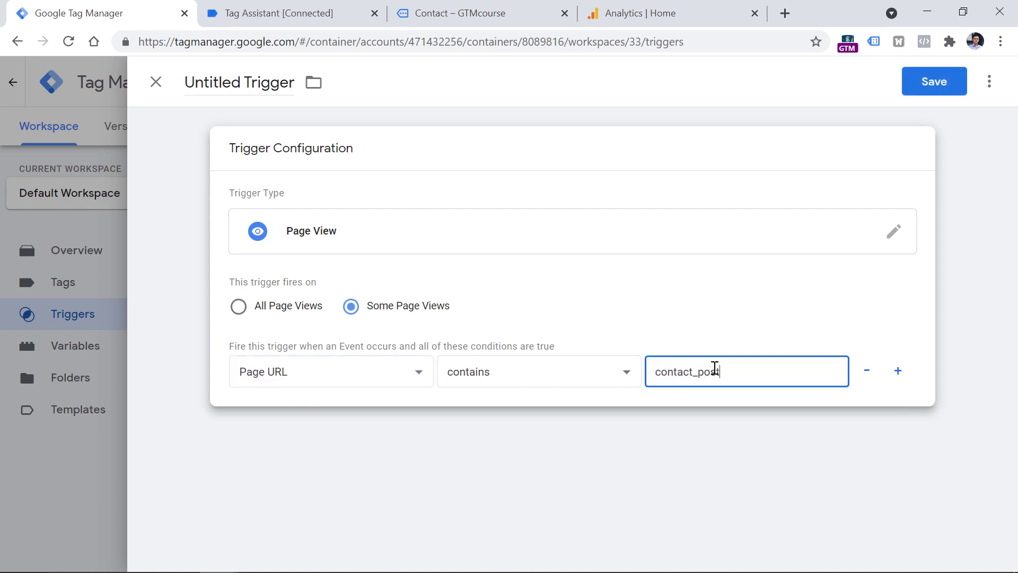
text(ed=true)
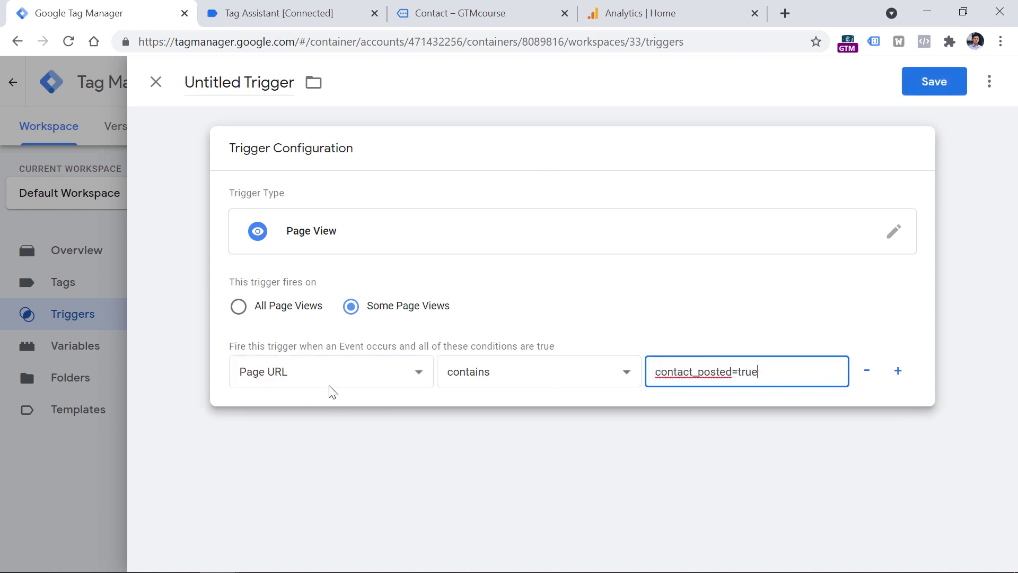
click(334, 380)
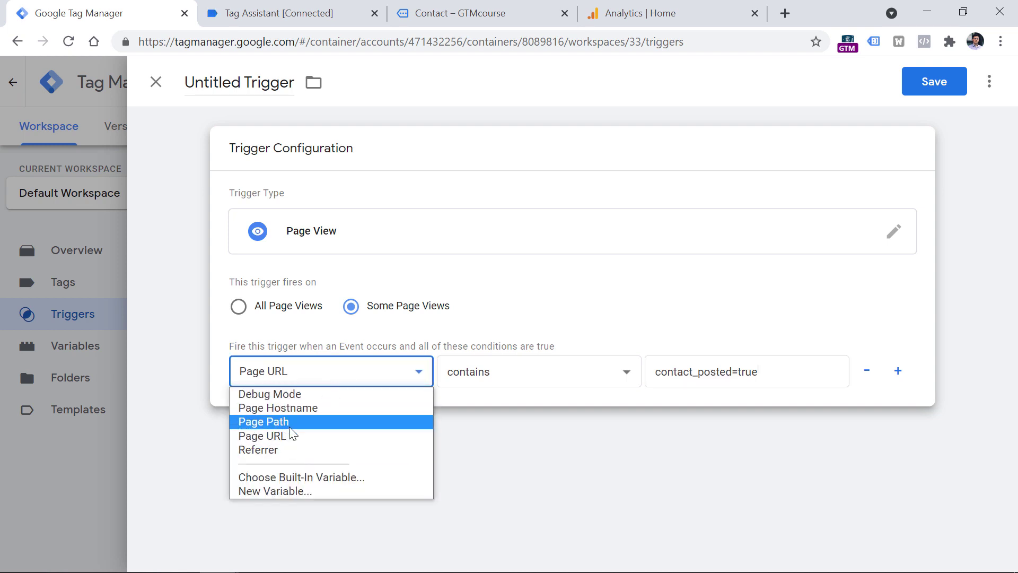
click(297, 438)
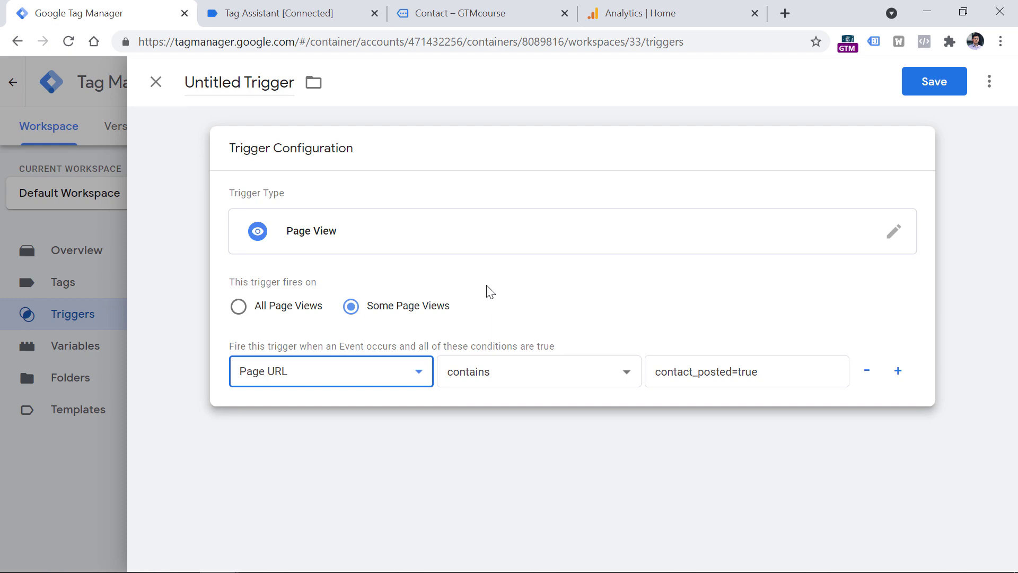
click(480, 15)
Load the clean contact page with the leftover URL query stripped
click(383, 47)
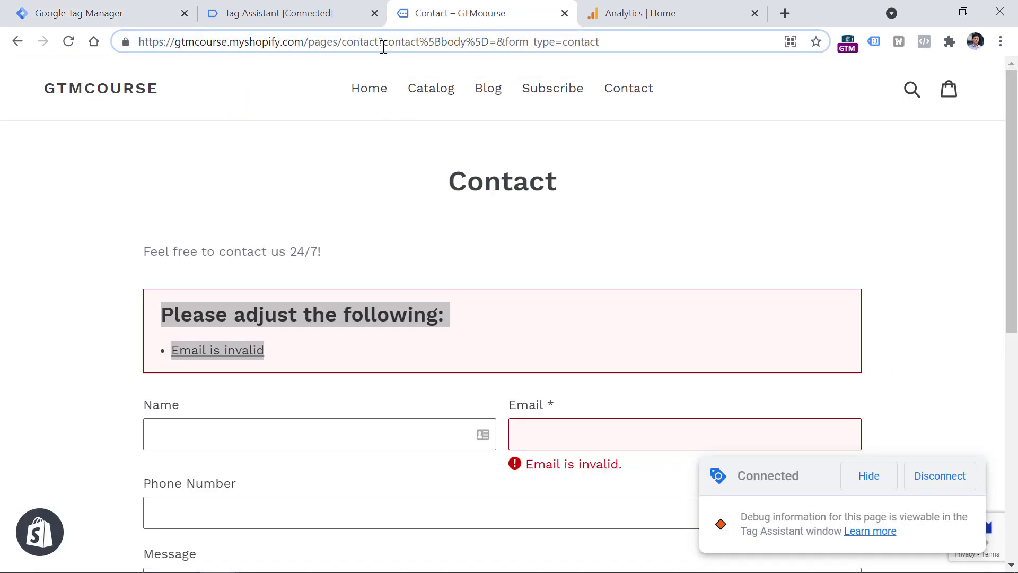
key(shift+End)
key(BackSpace)
key(Return)
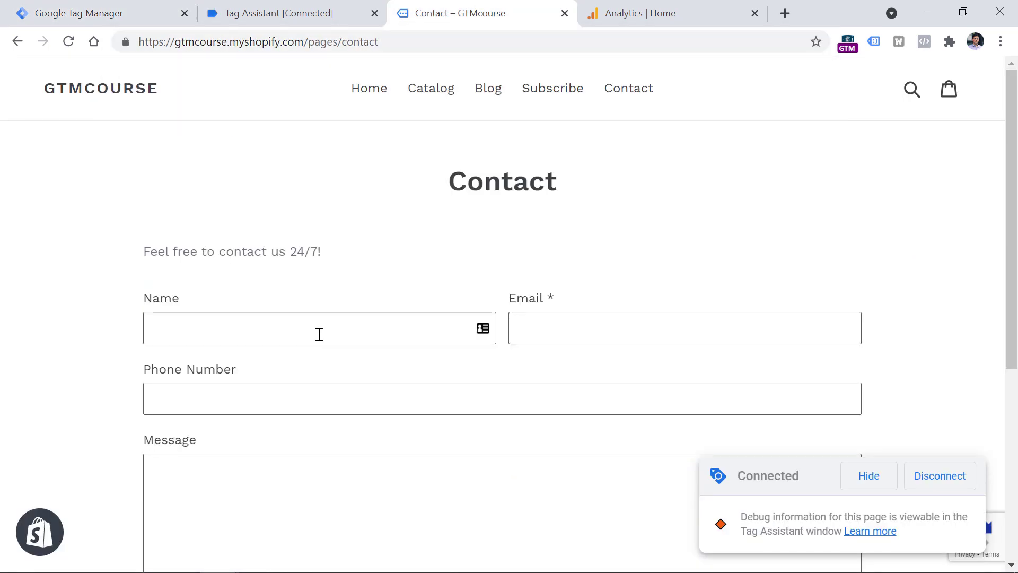
Fill the contact form with test name, e-mail, phone and message 'asdasd'
click(332, 332)
text(test)
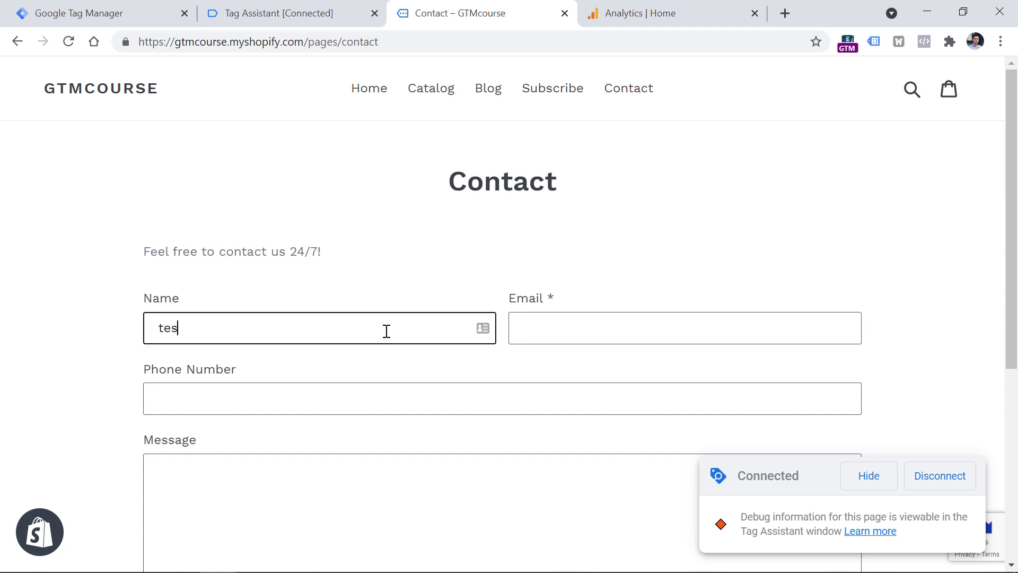
click(626, 326)
text(test@test.com)
key(Tab)
text(123123)
click(432, 495)
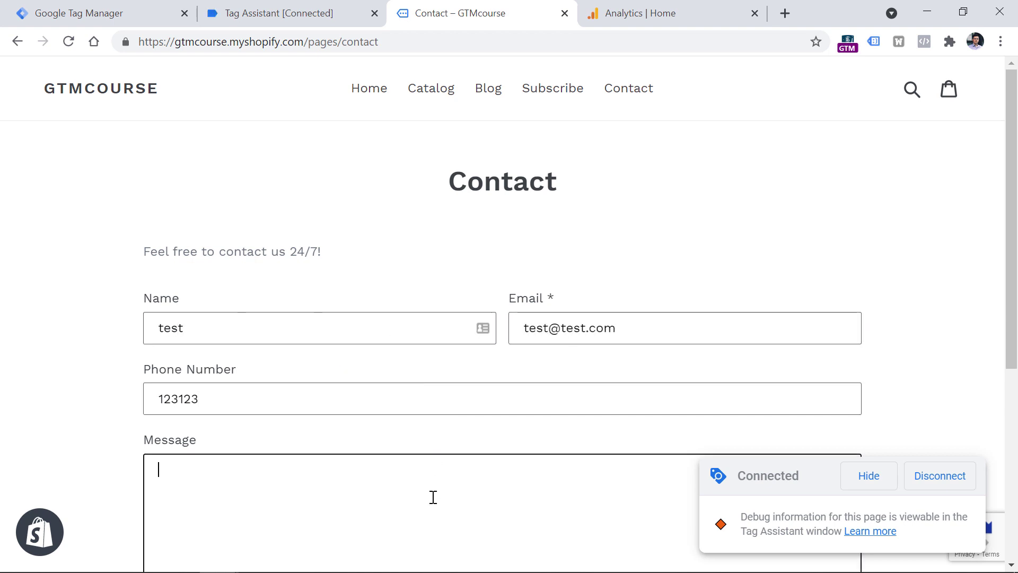
text(asdasd)
scroll(356, 233, down, 3)
scroll(356, 234, down, 4)
Send the form through reCAPTCHA to reach the thank-you page, then view Tag Assistant
click(180, 322)
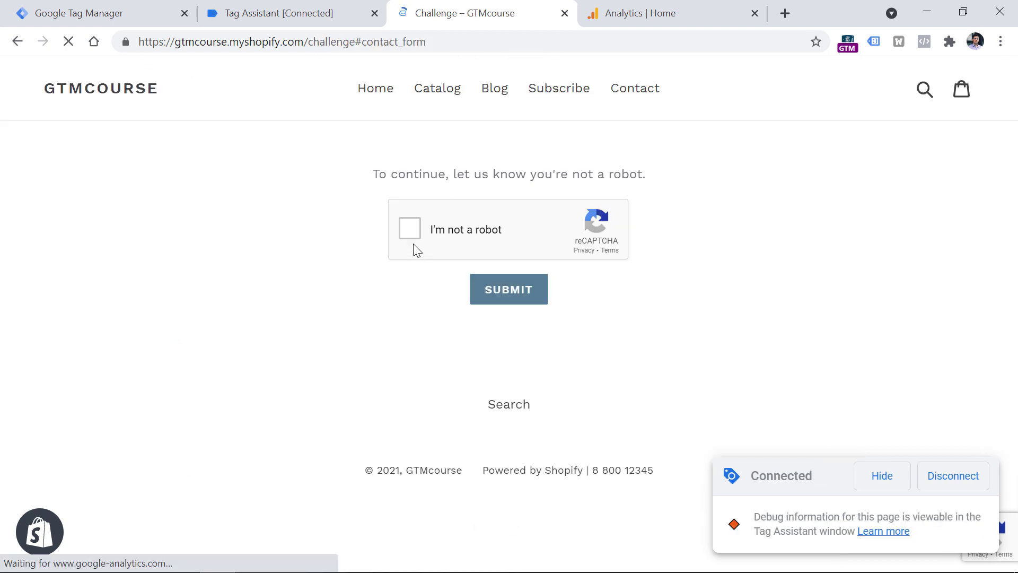
click(409, 225)
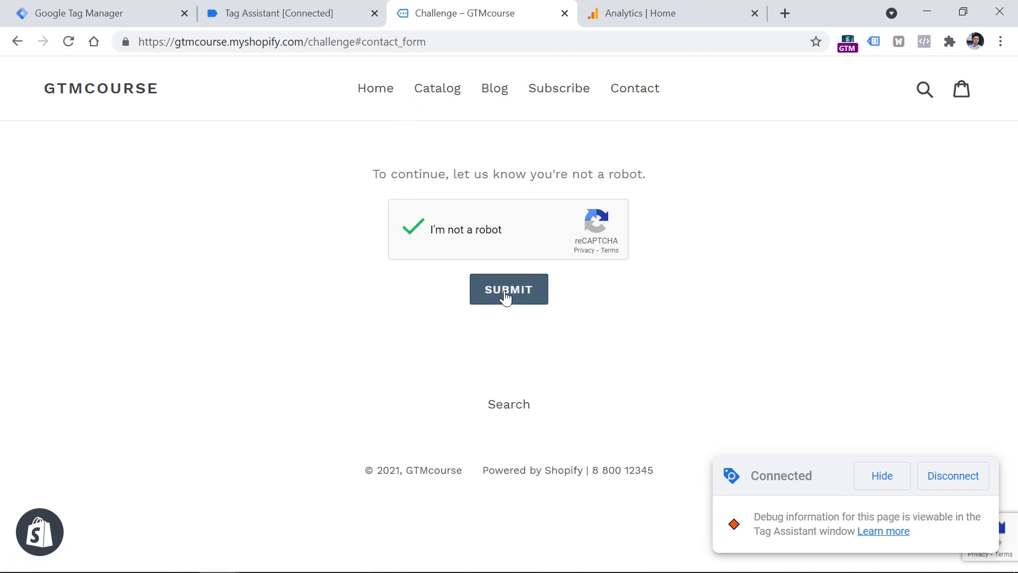
click(507, 296)
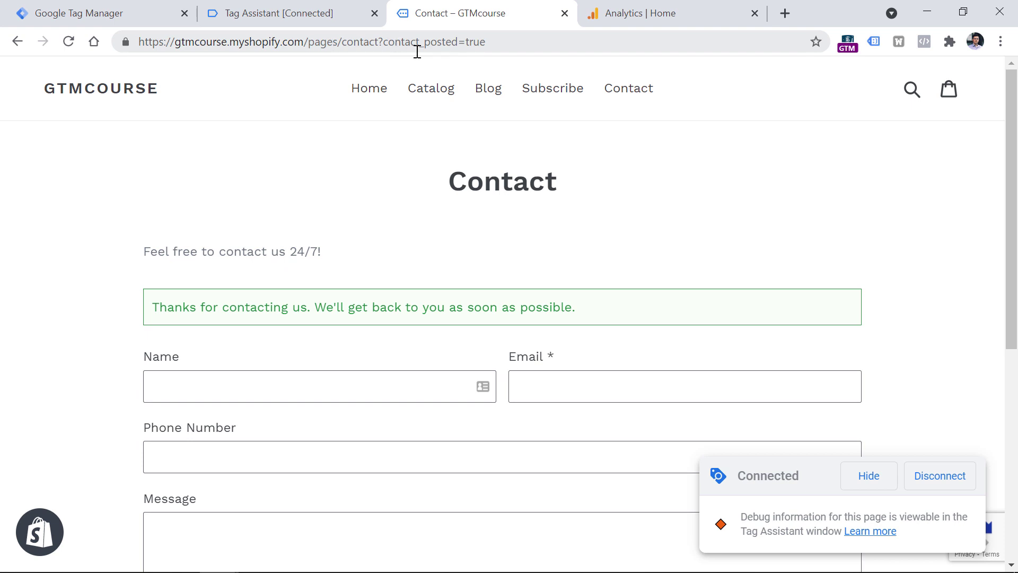
click(288, 14)
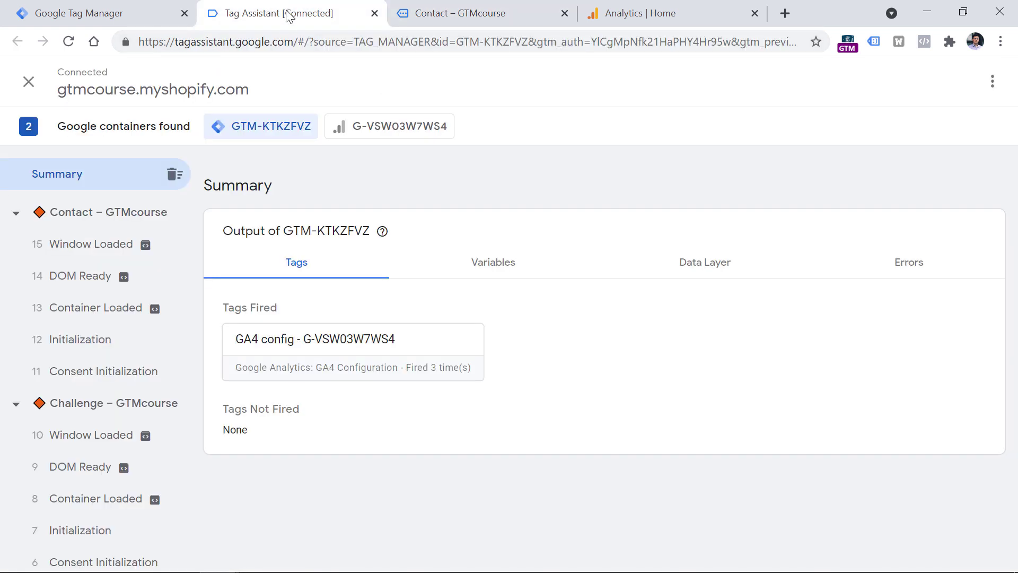
Inspect the Container Loaded variables, highlighting contact_posted=true in the Page URL value
click(88, 315)
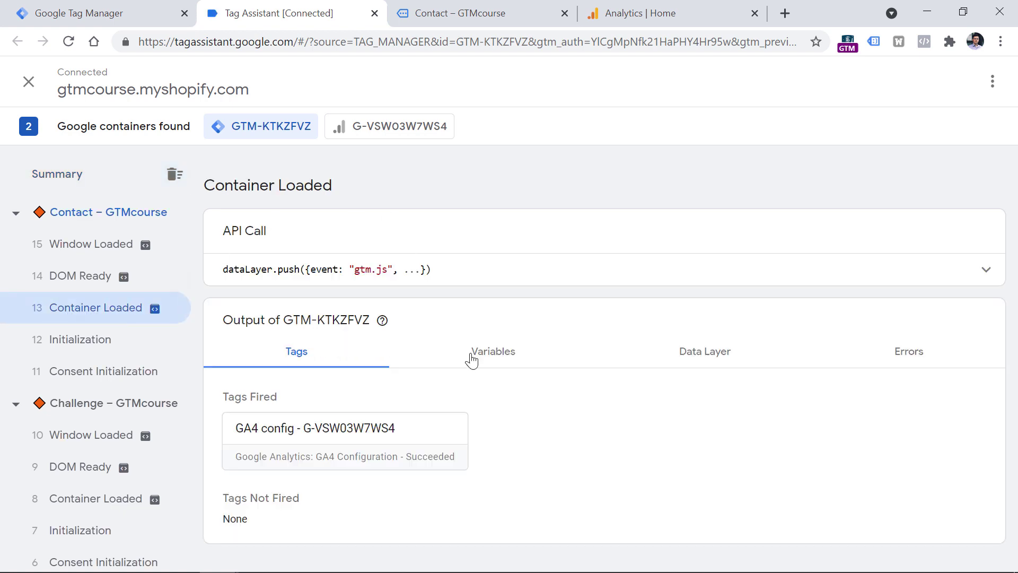
click(498, 356)
scroll(470, 277, down, 1)
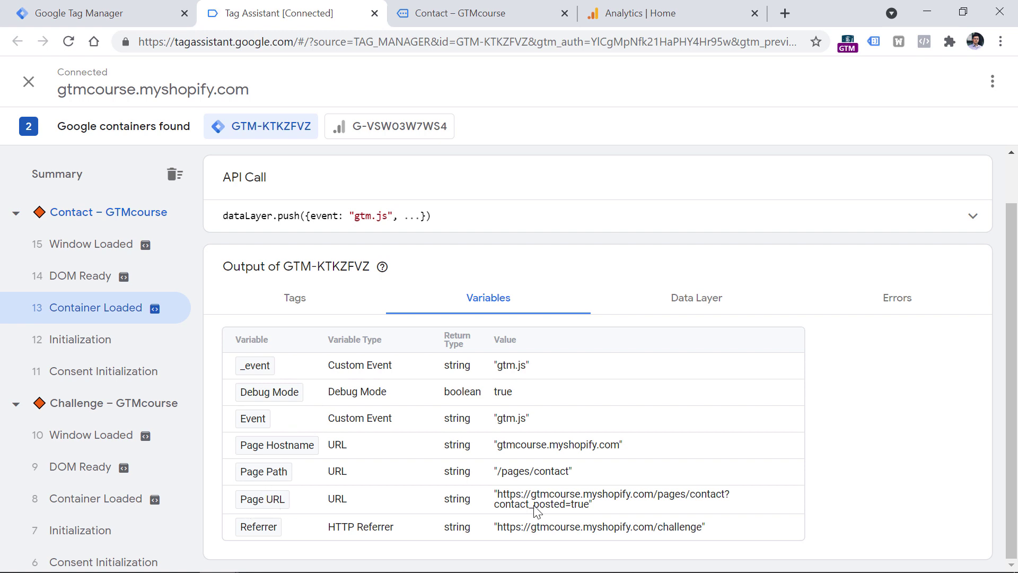
drag(725, 496, 586, 514)
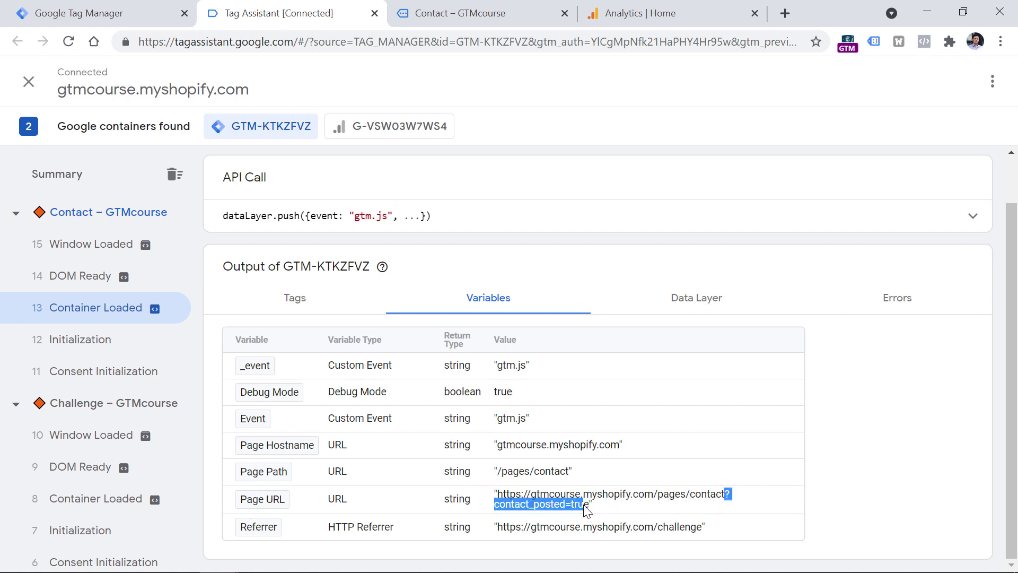
click(578, 501)
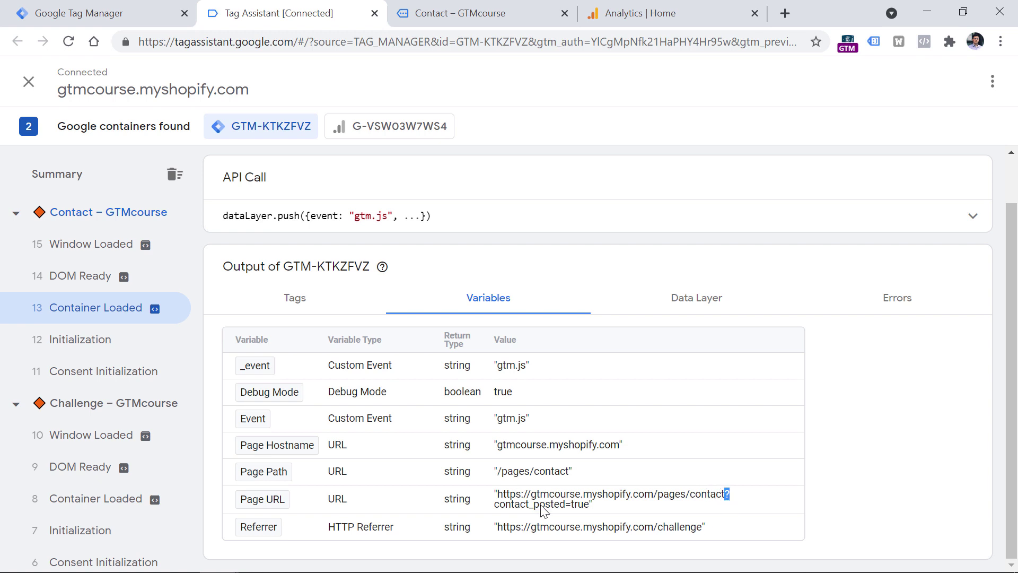
drag(498, 505, 586, 506)
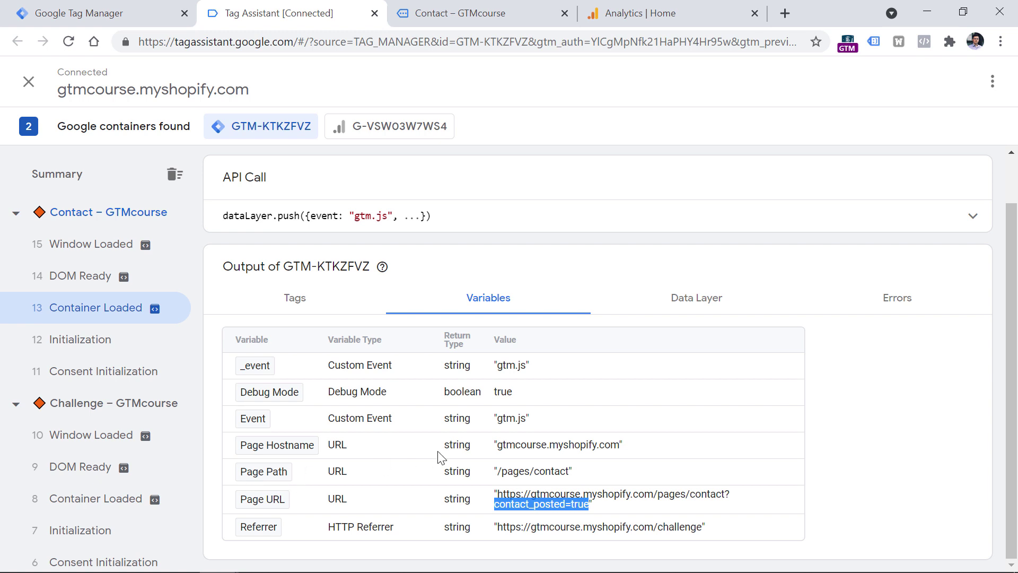
click(660, 499)
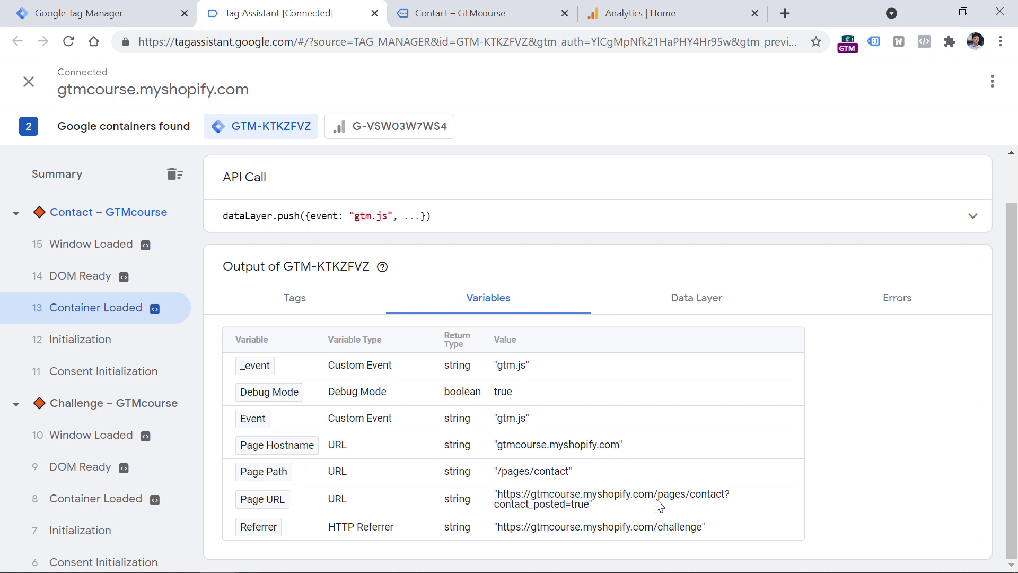
Compare the Page URL's hostname and /pages/contact path with the Page Path value
drag(661, 498, 530, 498)
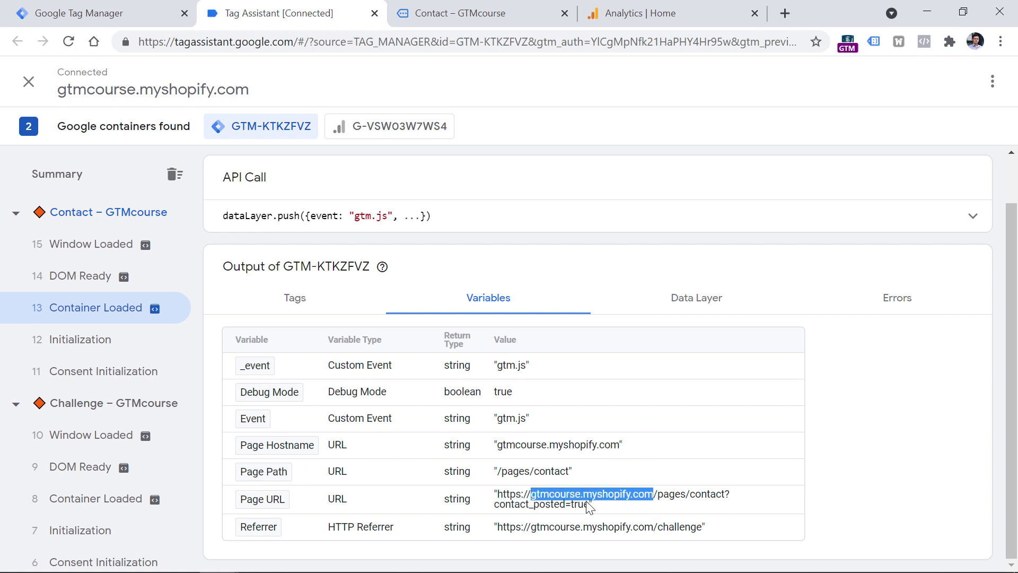
click(609, 509)
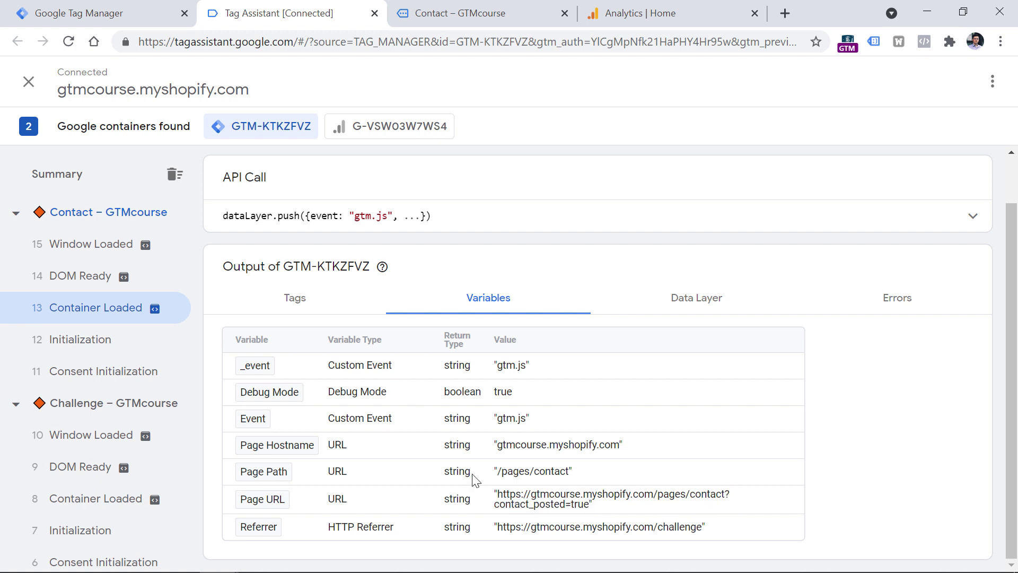
drag(499, 472, 569, 472)
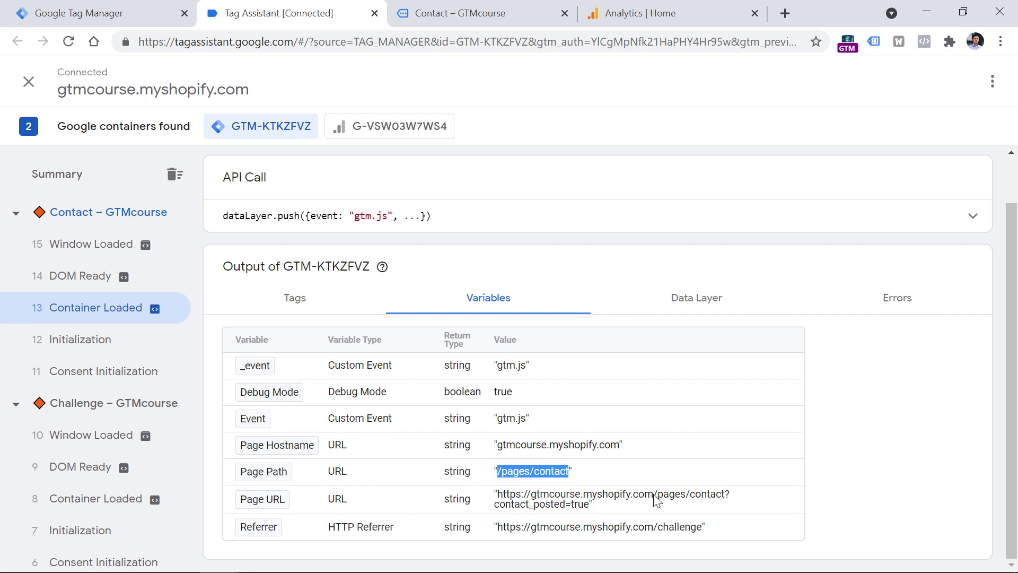
drag(653, 498, 724, 499)
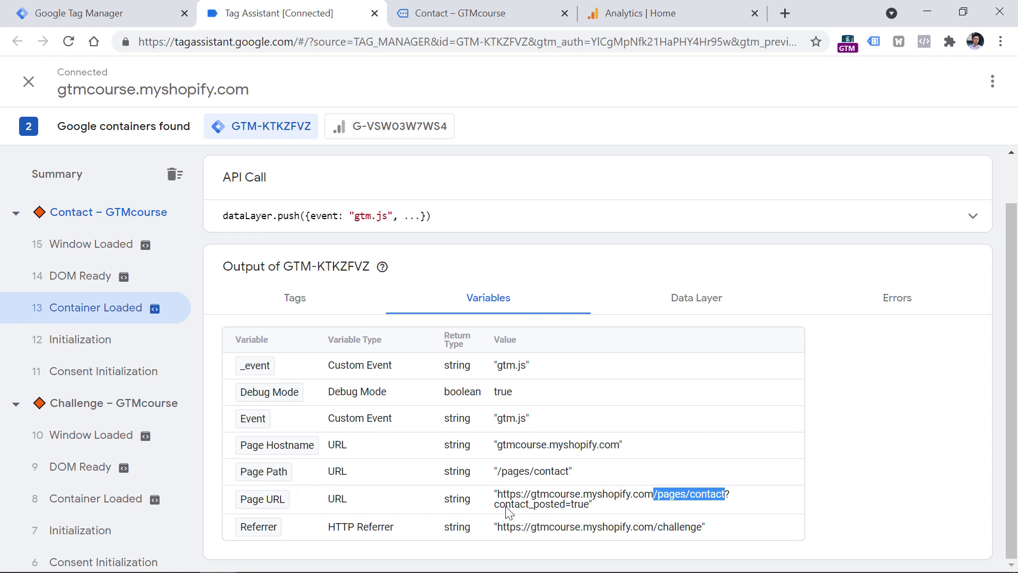
drag(496, 505, 589, 507)
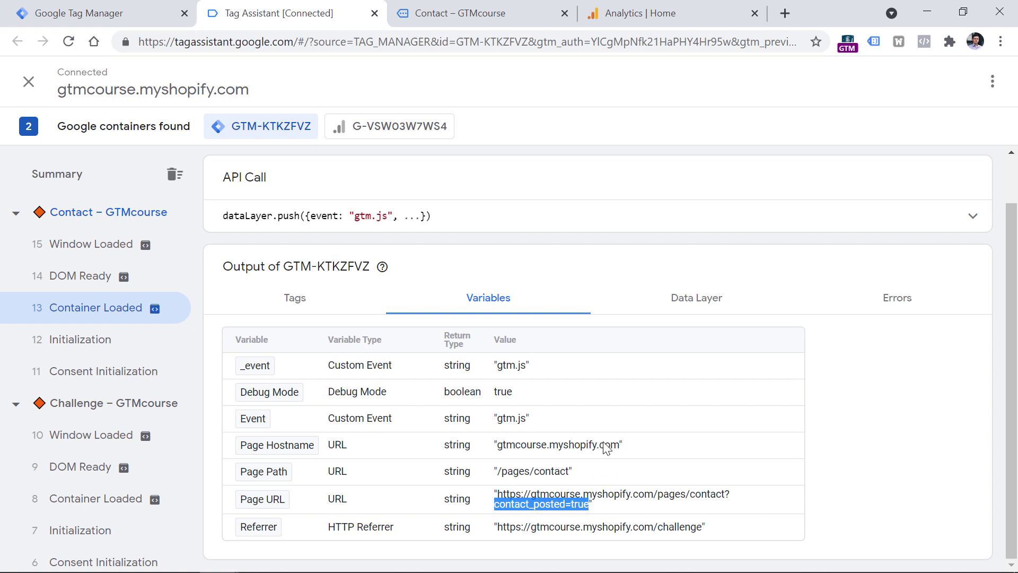
drag(501, 476, 568, 476)
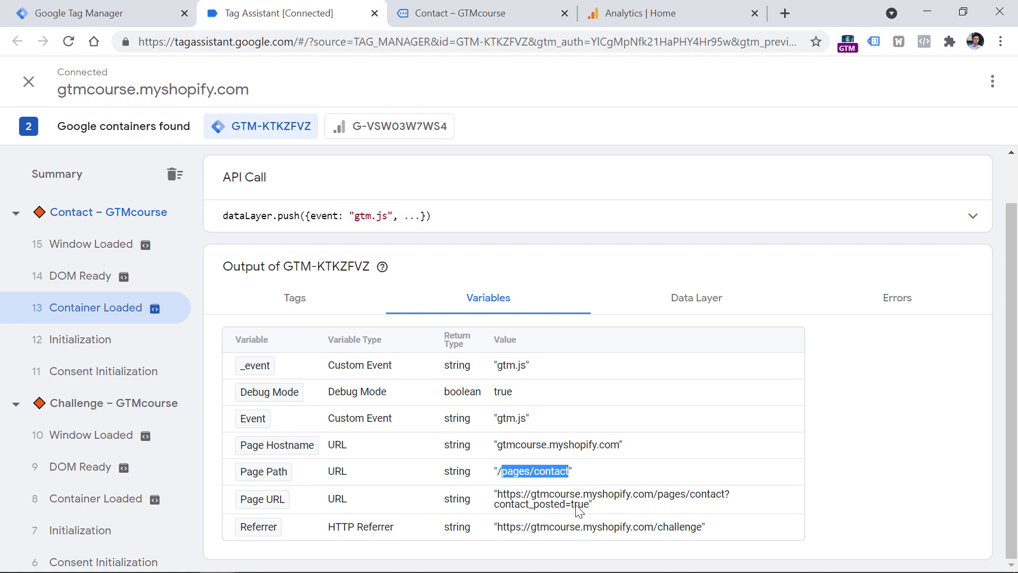
drag(494, 505, 589, 507)
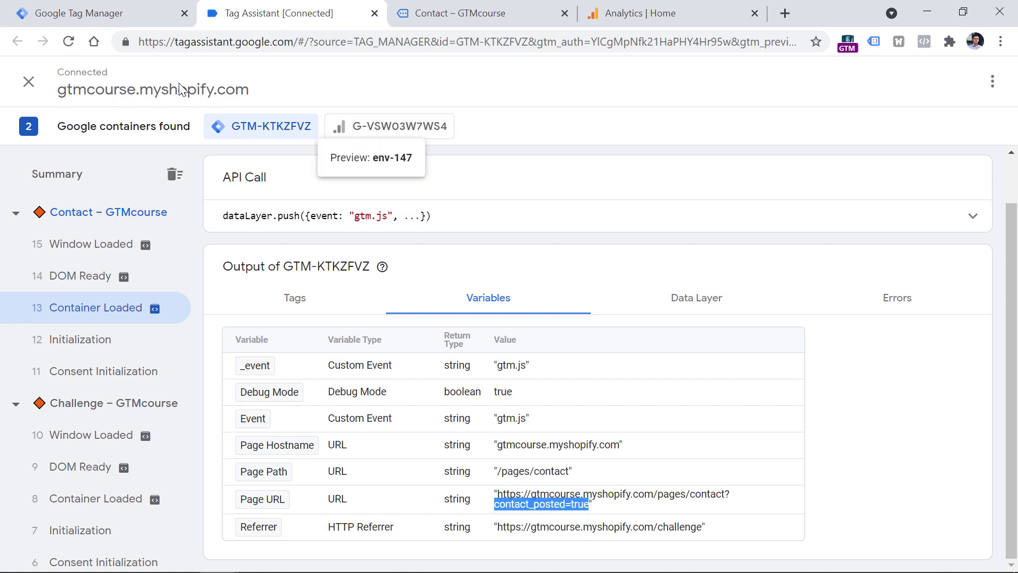
Name the Tag Manager trigger 'Pageview - thank you page'
key(ctrl+shift+Tab)
click(252, 86)
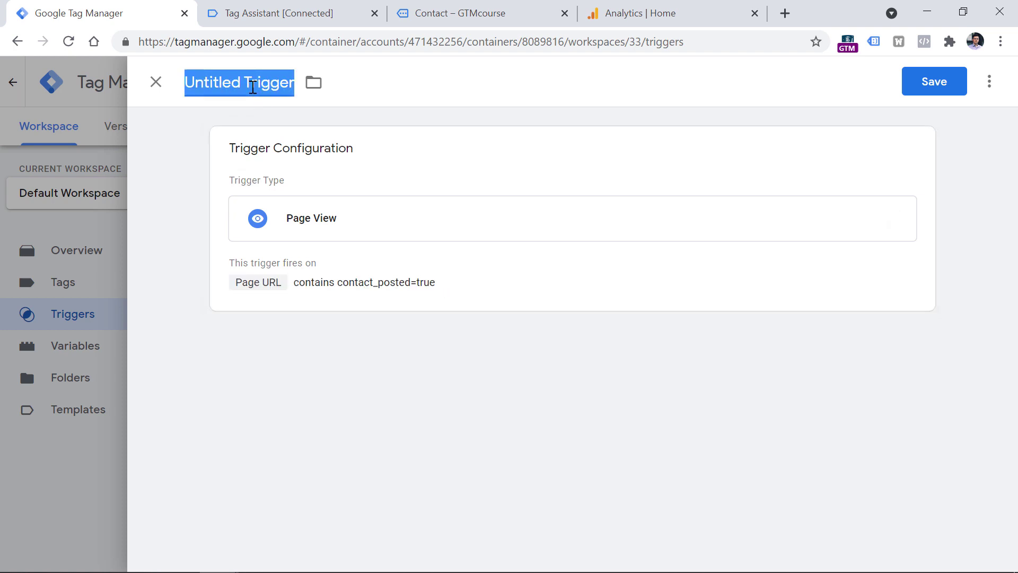
text(Pageview - thank you page)
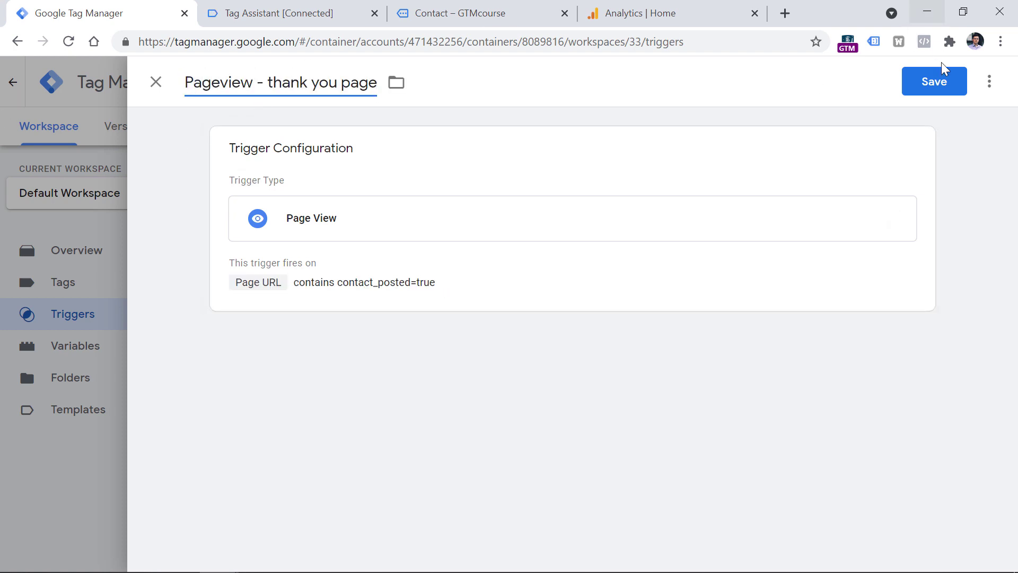
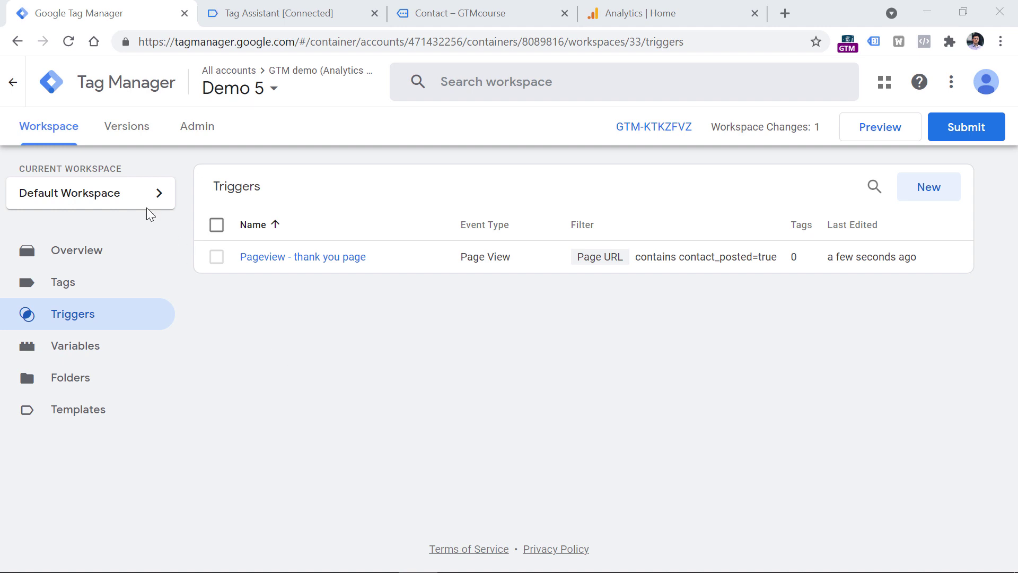
Go to the Demo 5 workspace's Tags list and begin a new tag
click(60, 281)
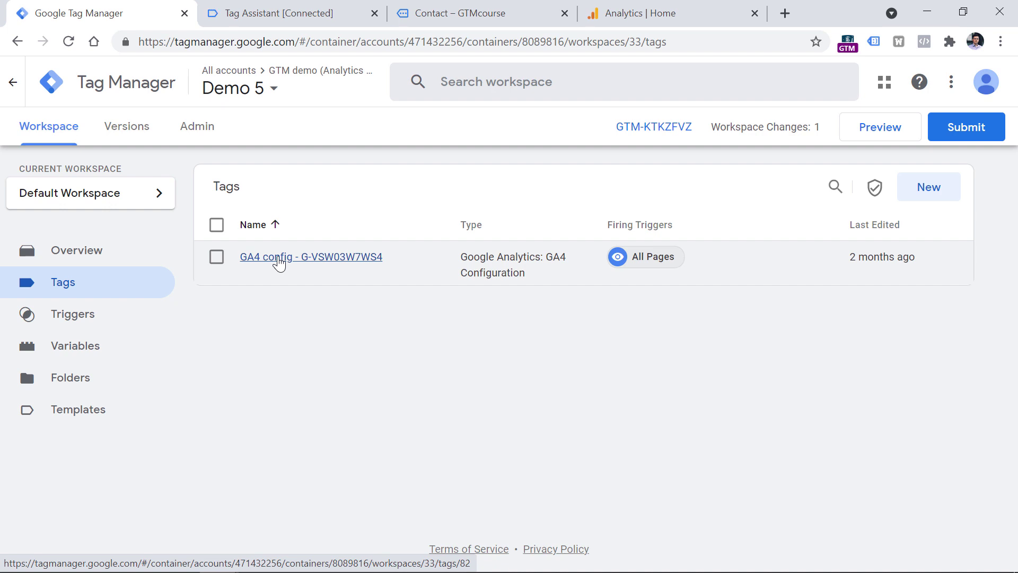
click(943, 190)
Make the tag type Google Analytics: GA4 Event, linked to the GA4 config tag
click(329, 248)
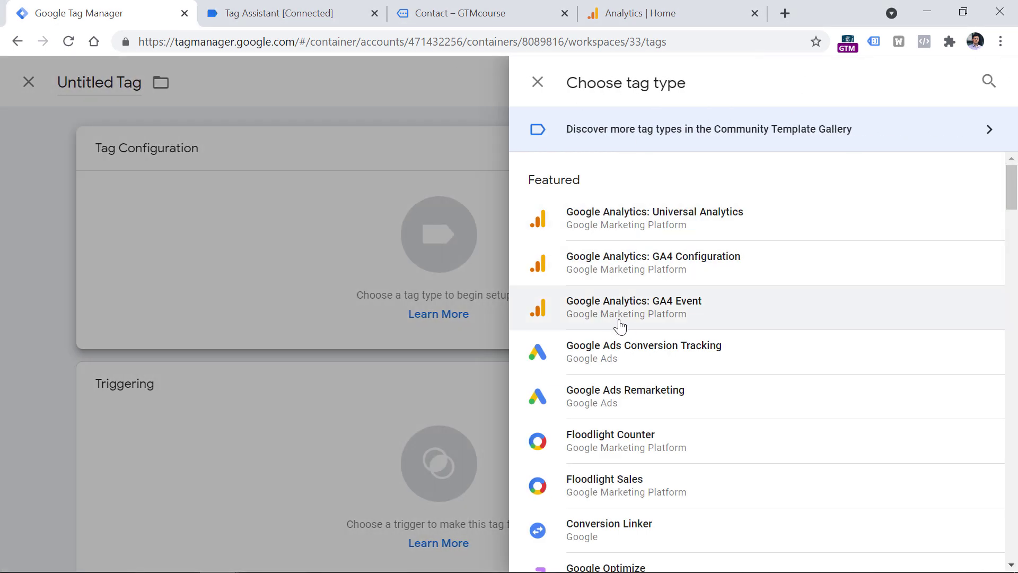
click(621, 313)
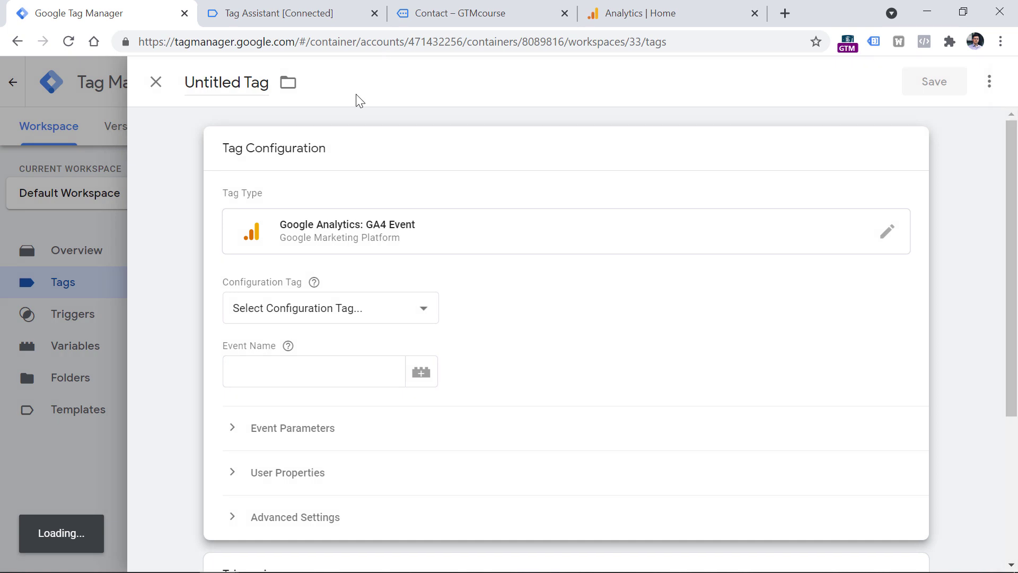
click(317, 308)
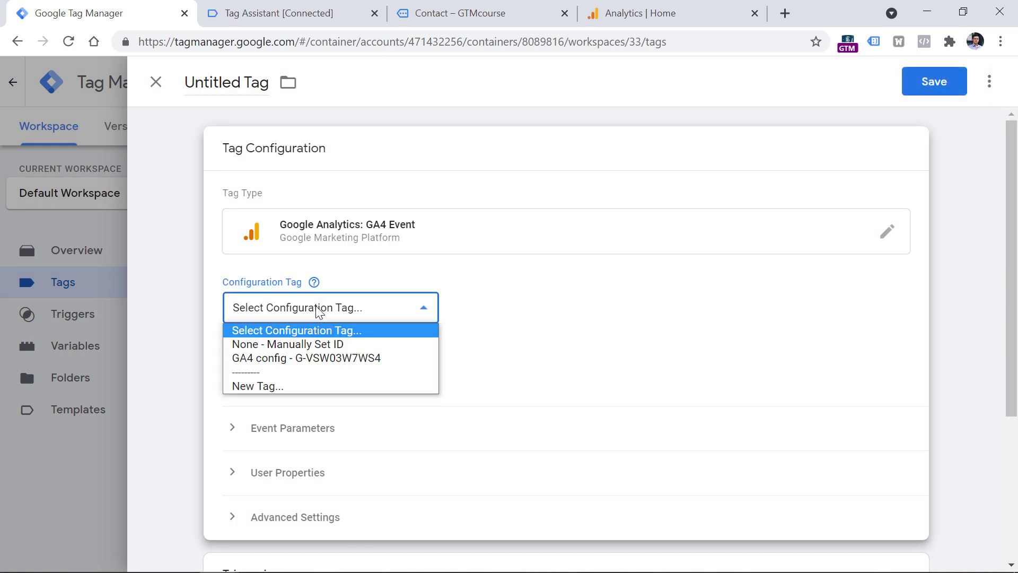
click(326, 358)
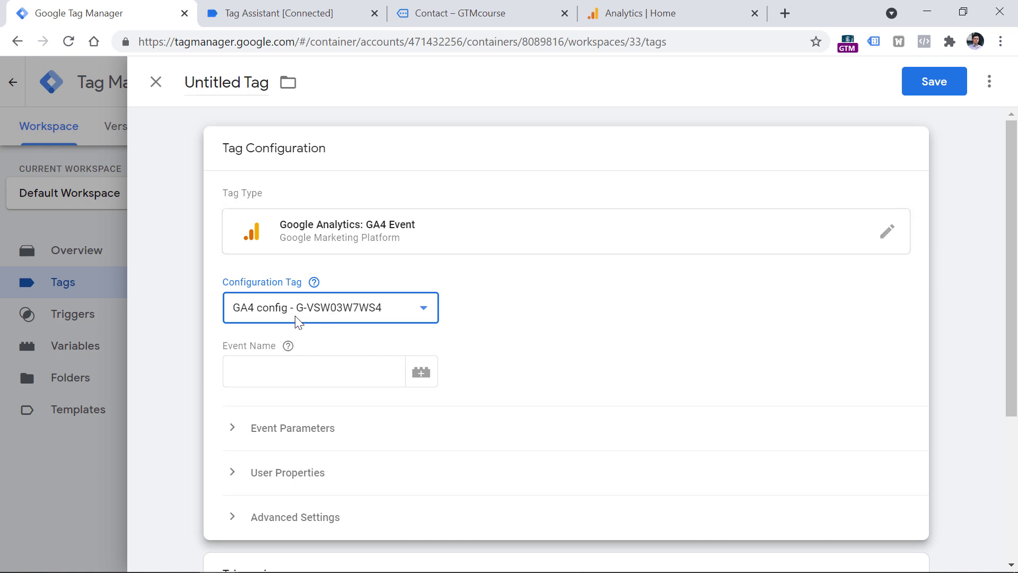
Enter generate_lead as the event name and expand the event parameters section
click(312, 374)
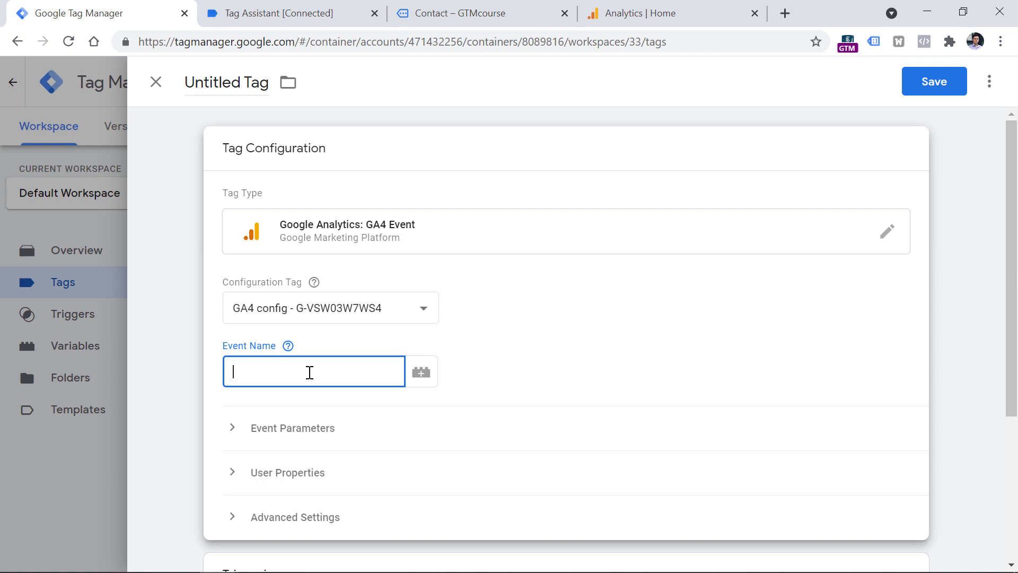
text(generate_lead)
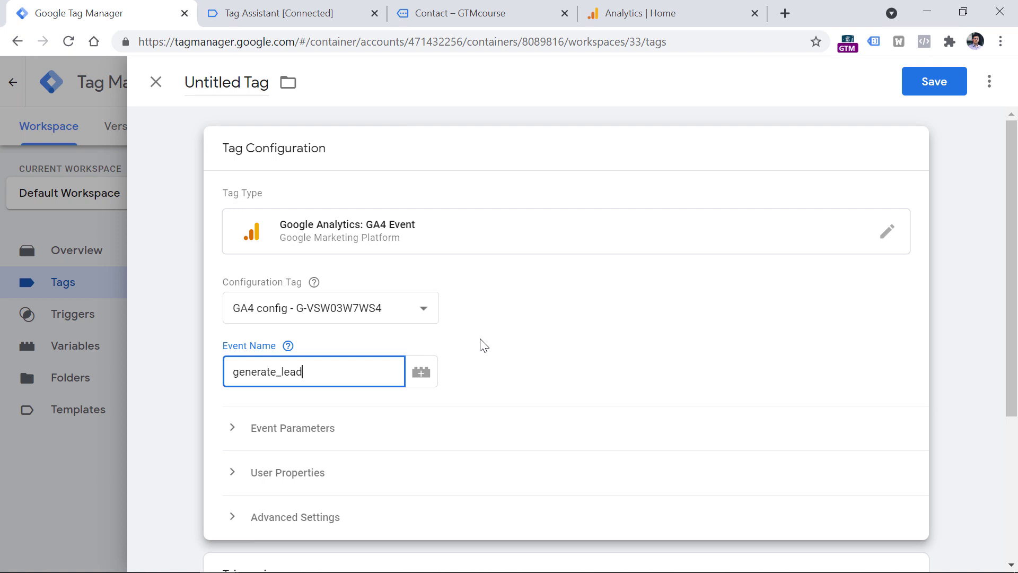
click(255, 436)
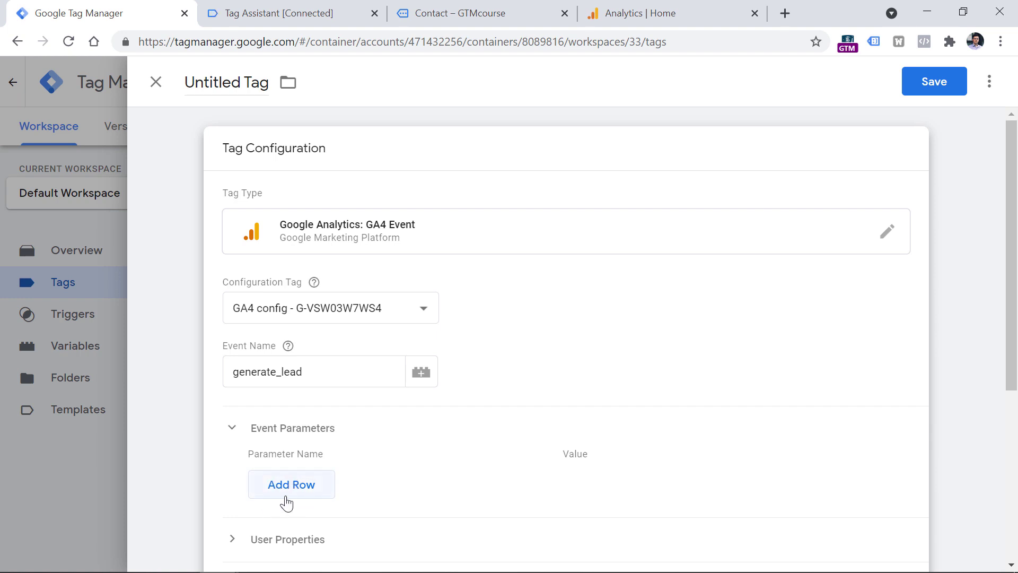
key(ctrl+3)
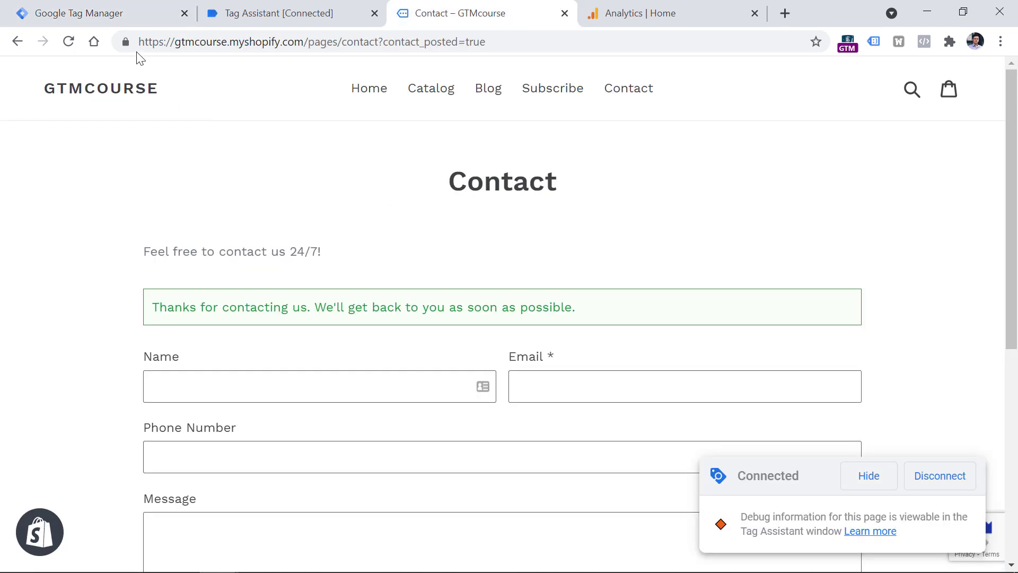
key(ctrl+1)
scroll(249, 159, down, 4)
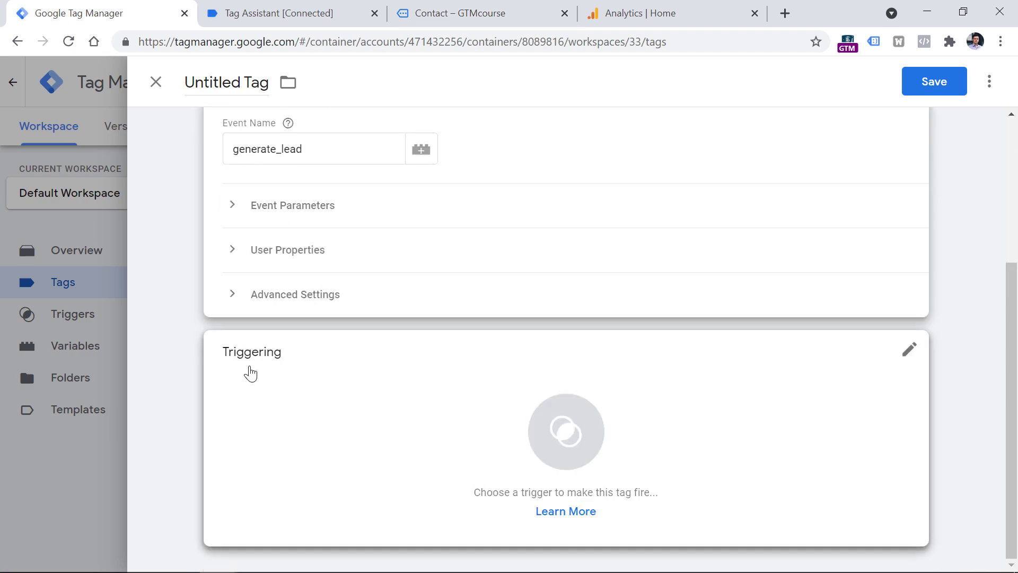
Fire the tag on 'Pageview - thank you page', name it 'GA4 event - generate_lead - contact form', and save
click(301, 431)
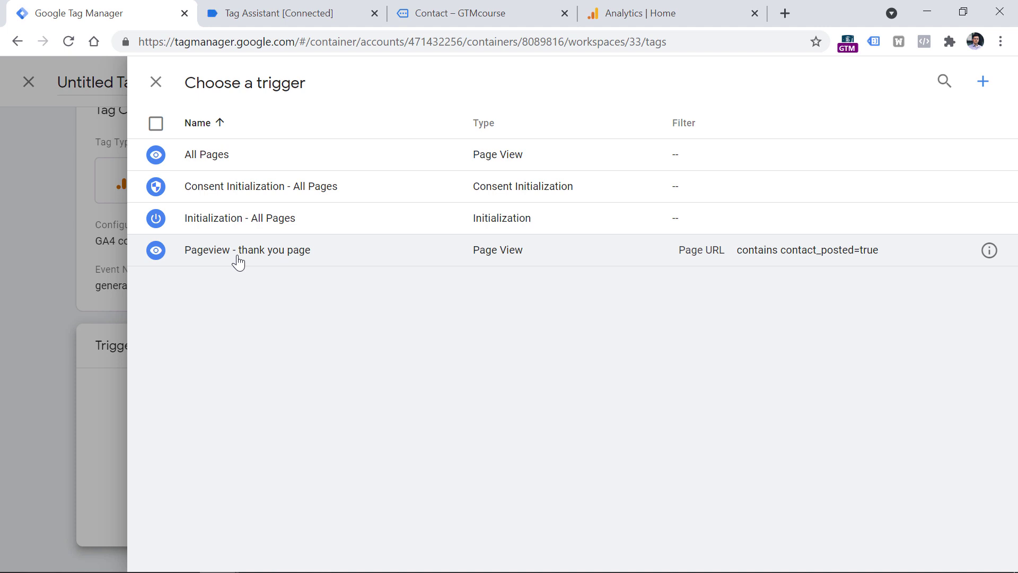
click(238, 260)
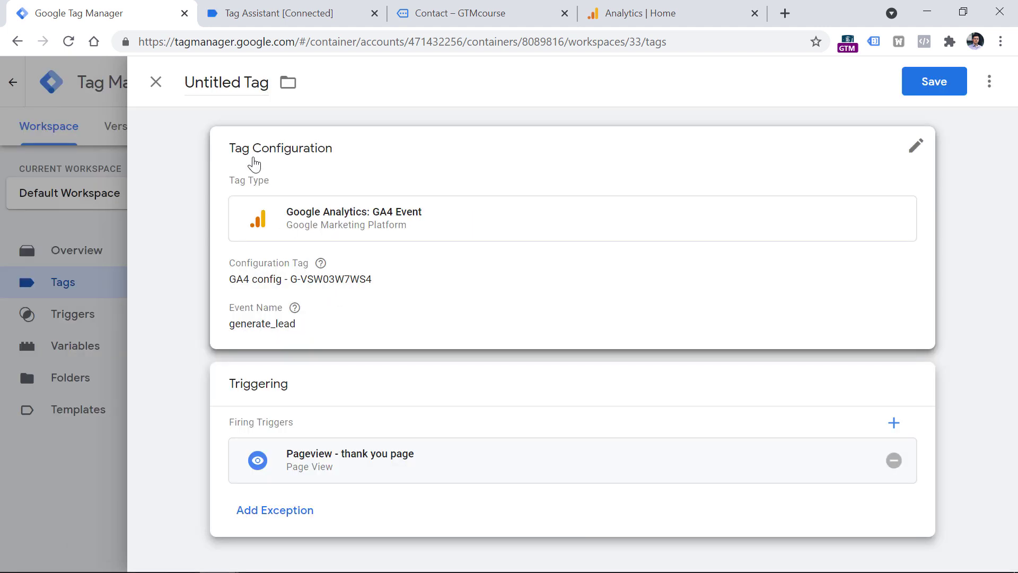
click(246, 75)
text(GA)
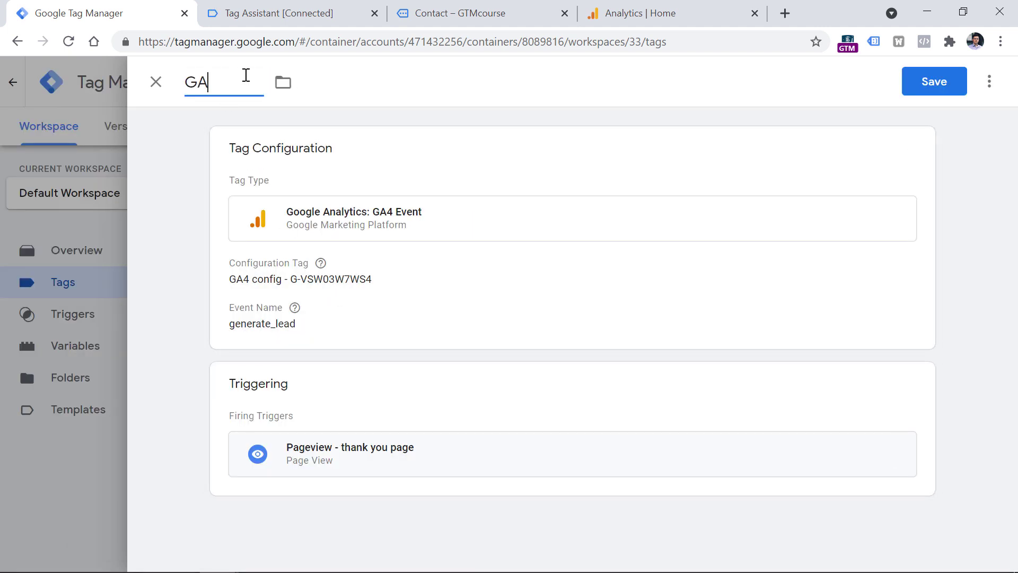
text(4 event - generate_lead)
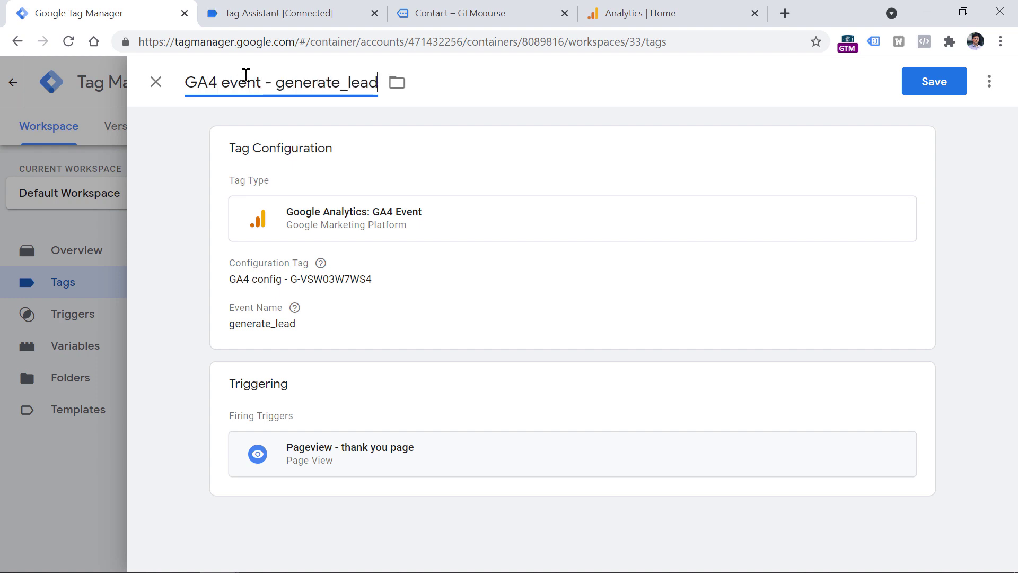
text( - contact form)
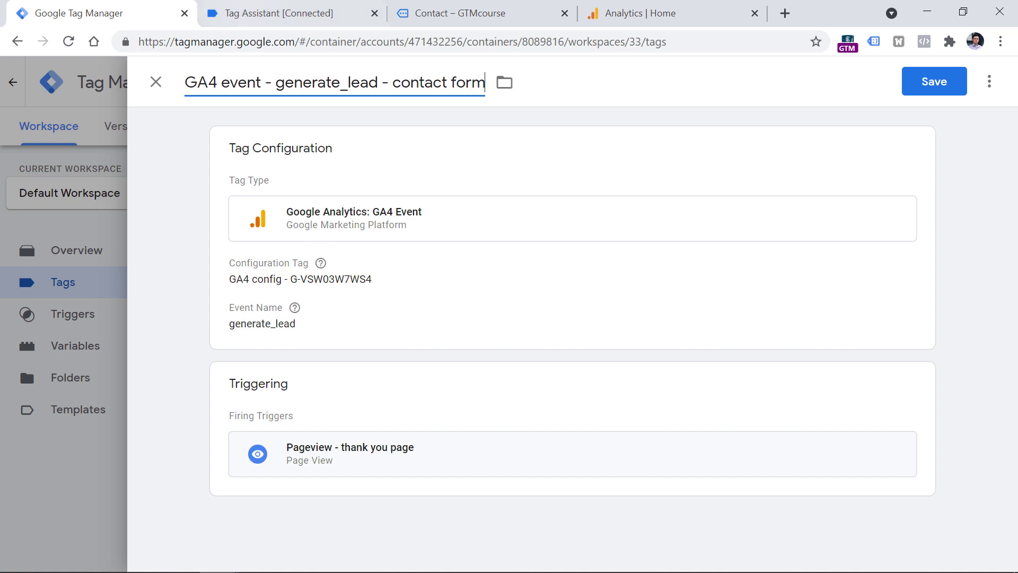
click(453, 13)
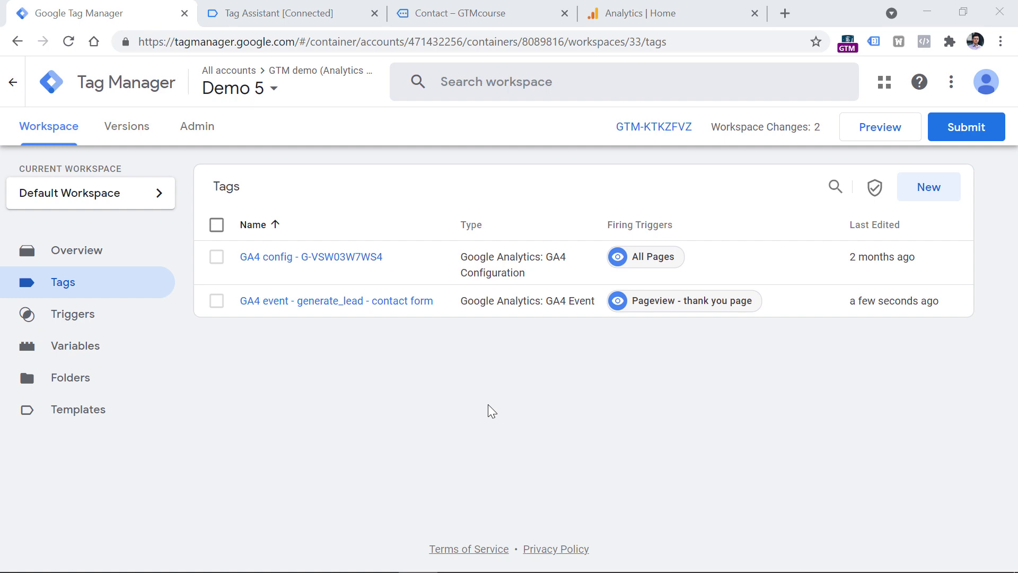
In Preview mode, send the store's contact form through reCAPTCHA and note contact_posted=true in the URL
click(883, 134)
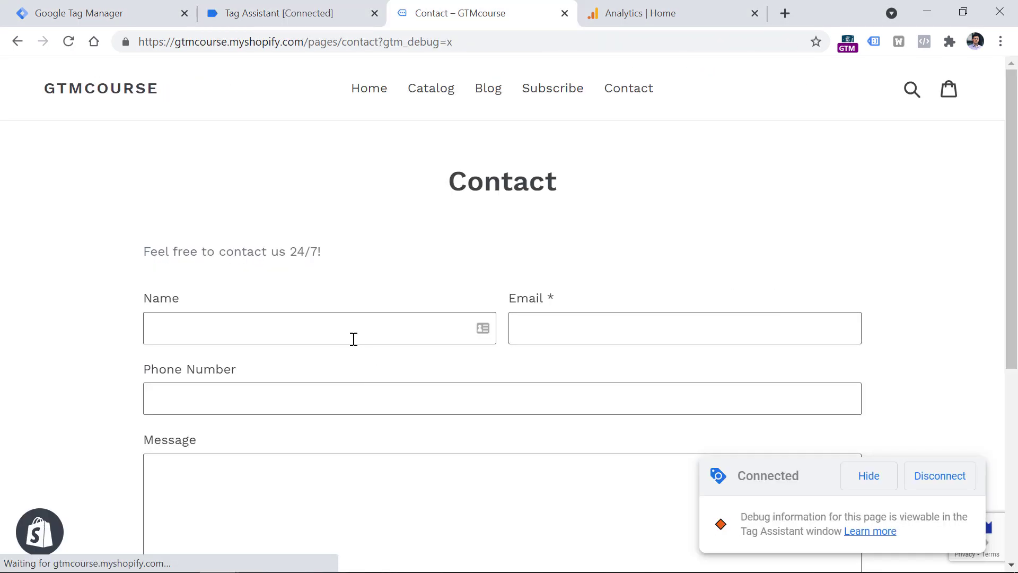
click(346, 333)
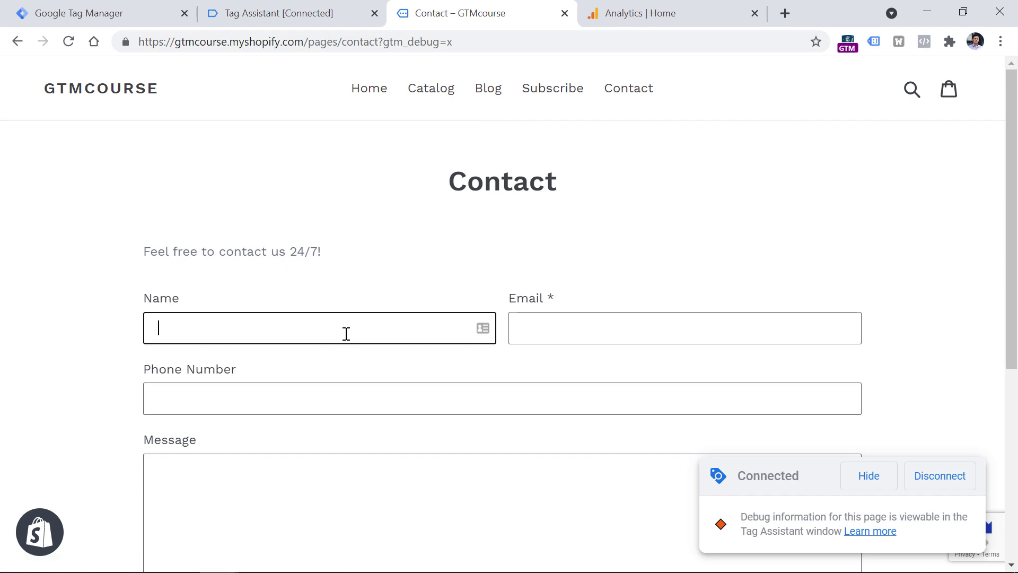
click(171, 323)
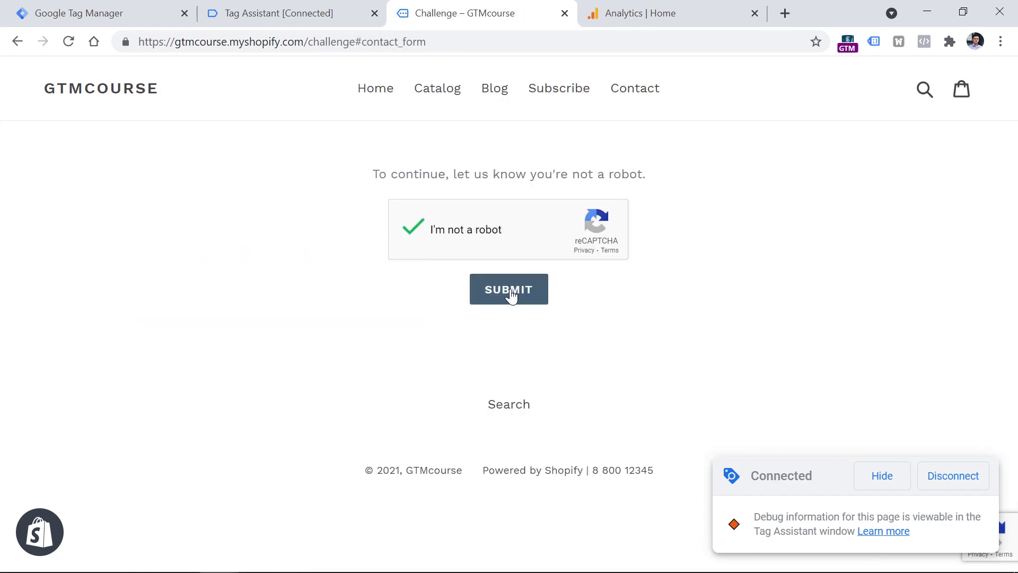
click(508, 292)
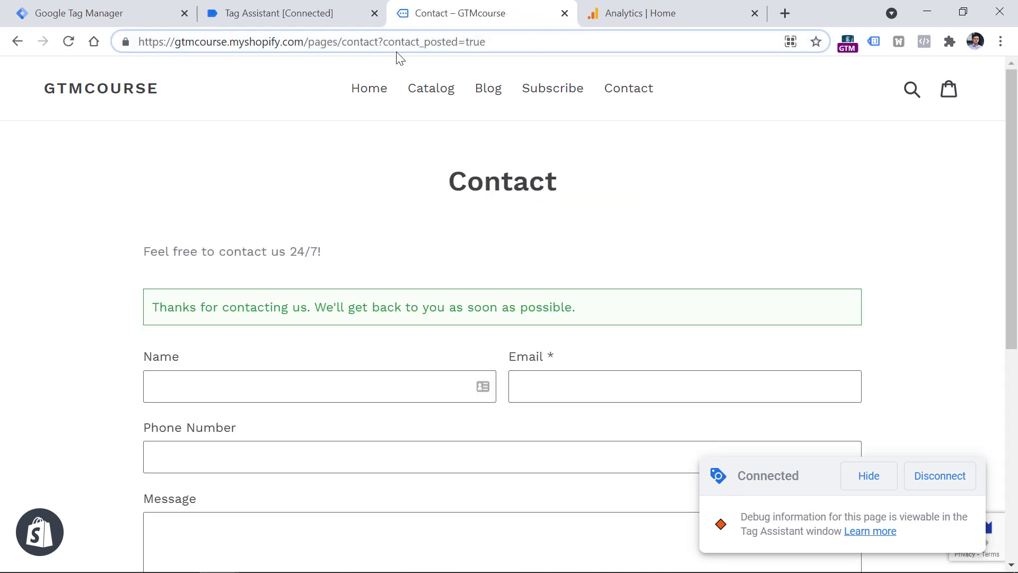
drag(384, 42, 499, 39)
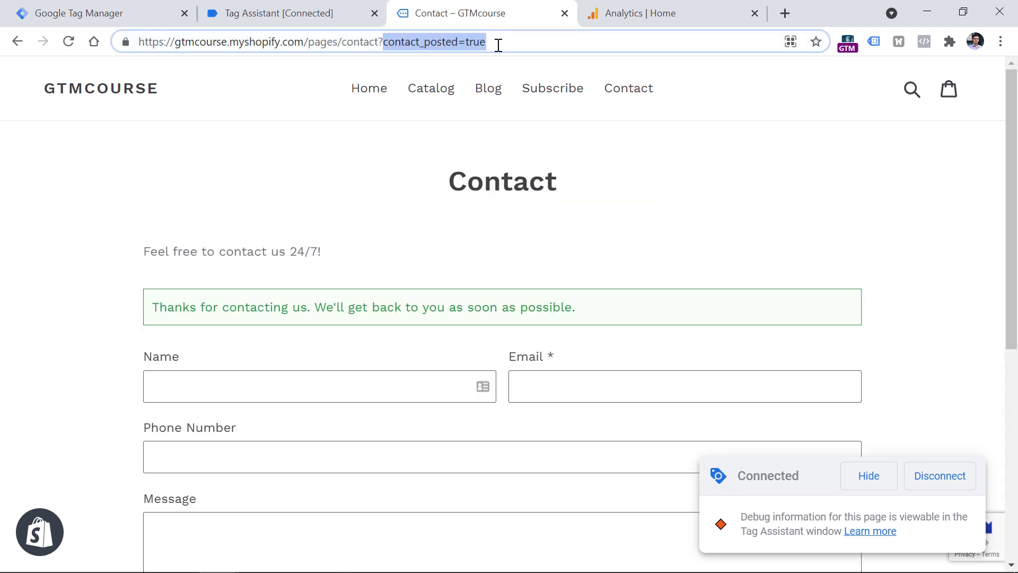
Verify in Tag Assistant that GA4 config and the generate_lead tag succeeded, then open Analytics Home
click(285, 7)
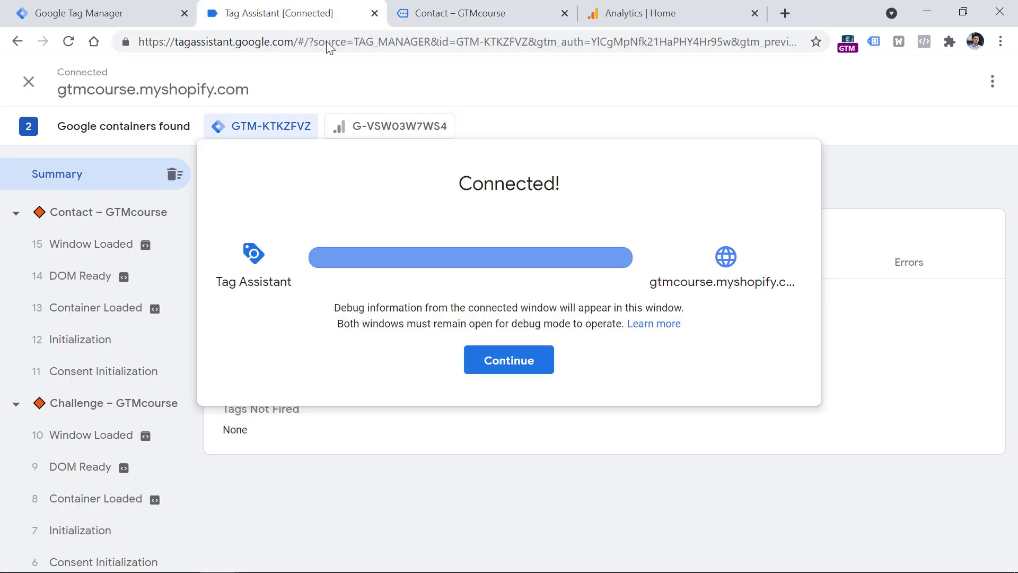
click(483, 371)
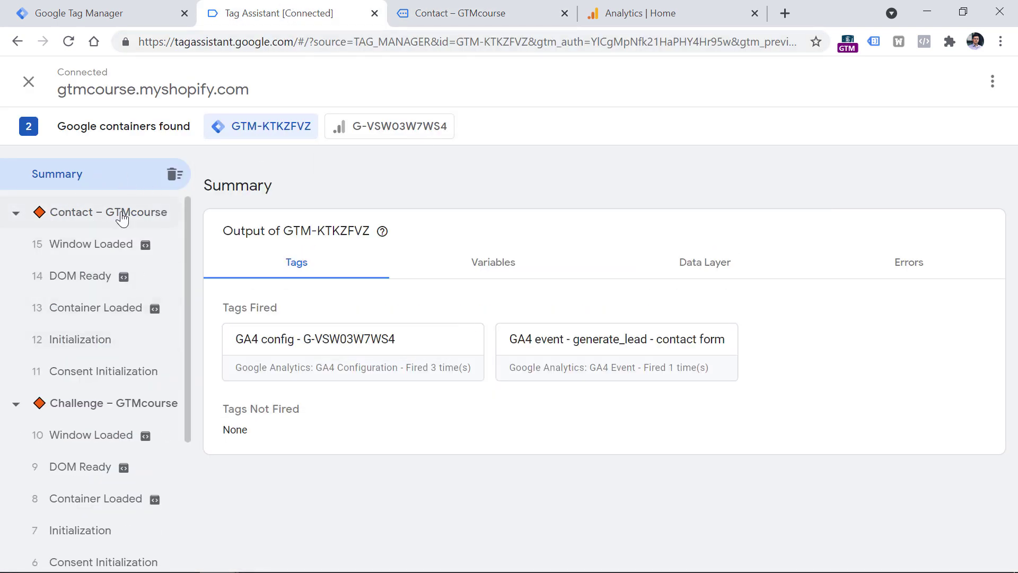
click(91, 313)
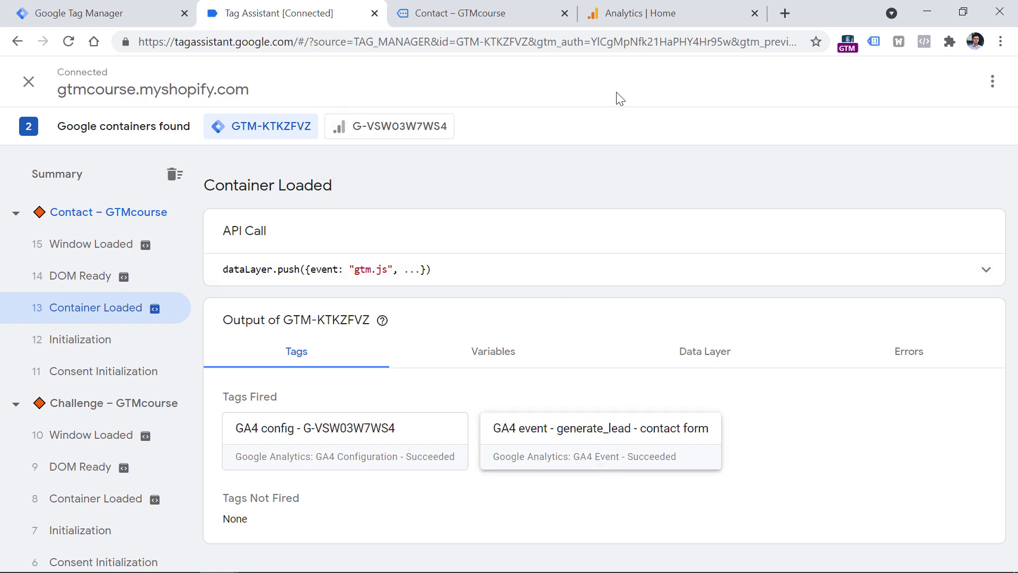
click(672, 5)
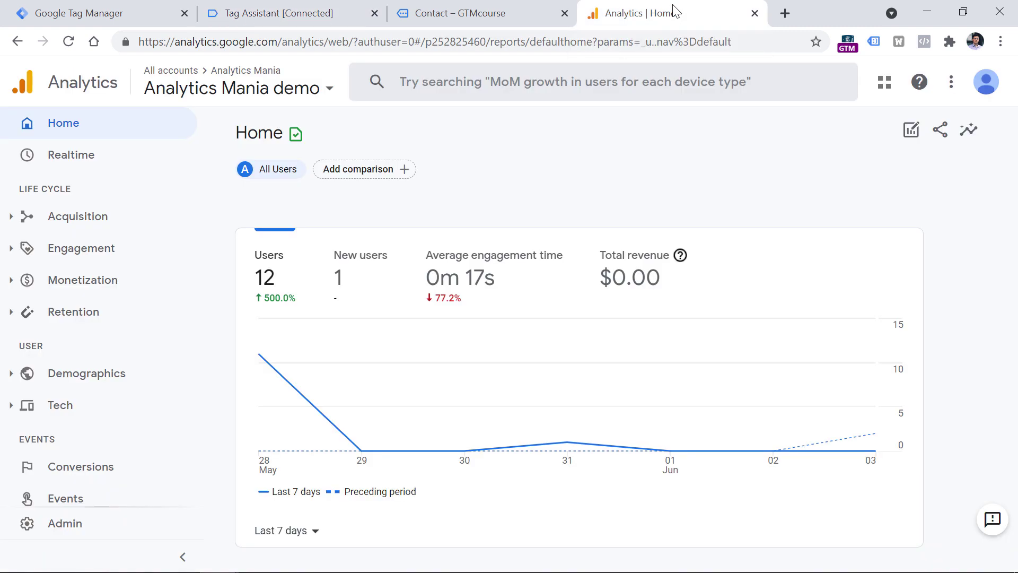
Open DebugView from the Configure section of the Analytics sidebar
scroll(90, 112, down, 4)
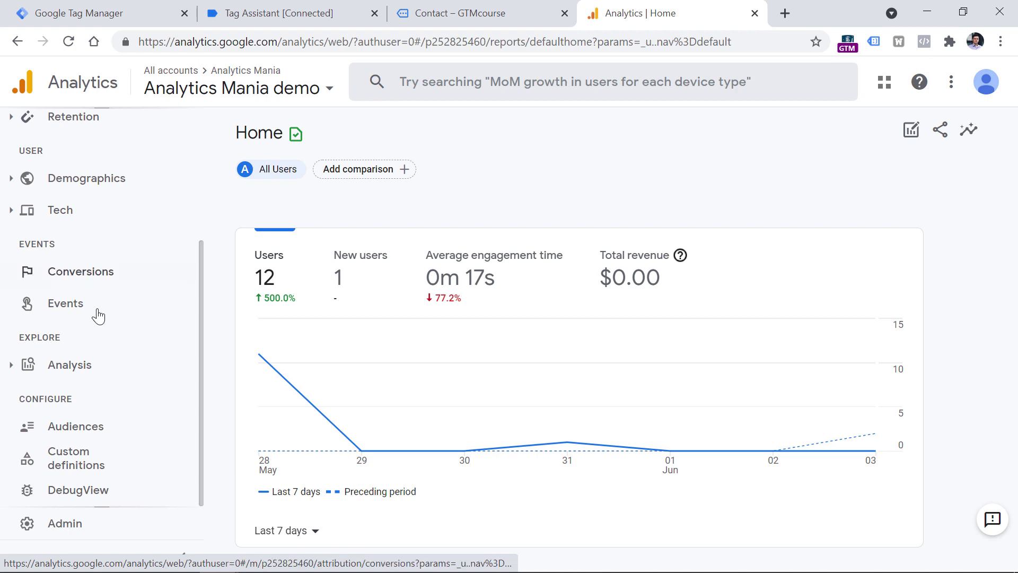
click(94, 495)
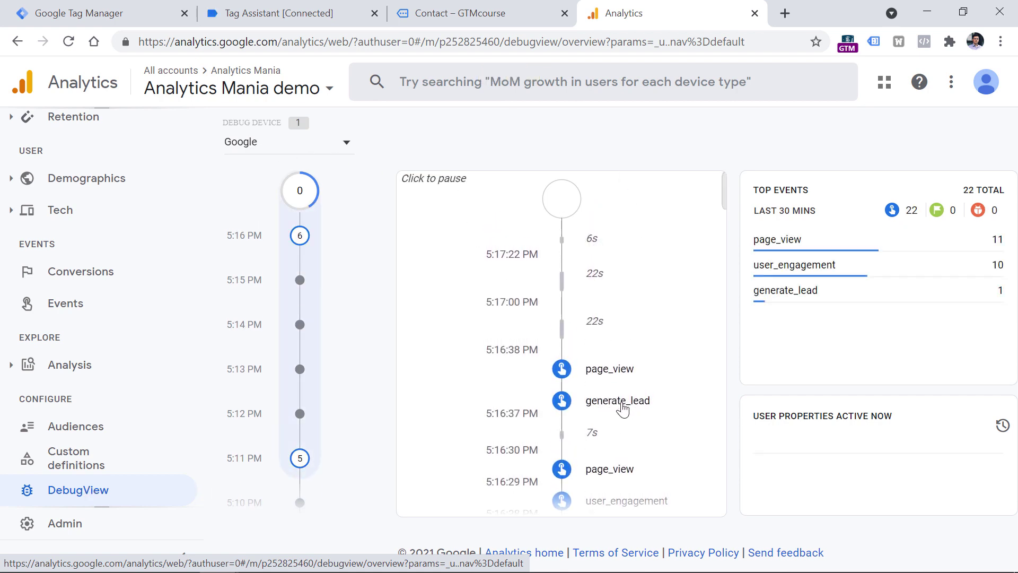
Inspect the generate_lead event's parameters, then switch to the 'Track Many Forms' article
click(618, 405)
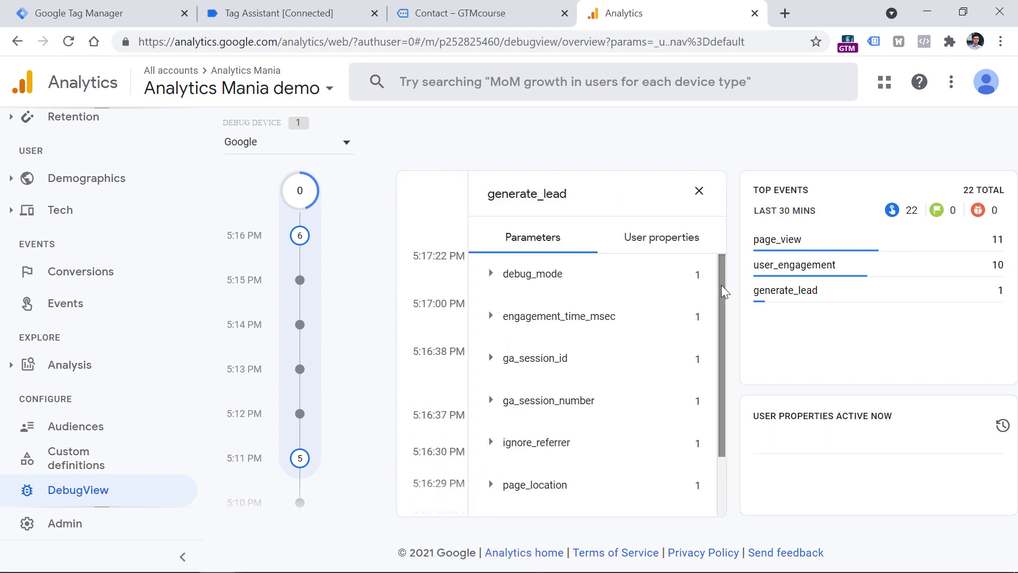
drag(723, 286, 585, 291)
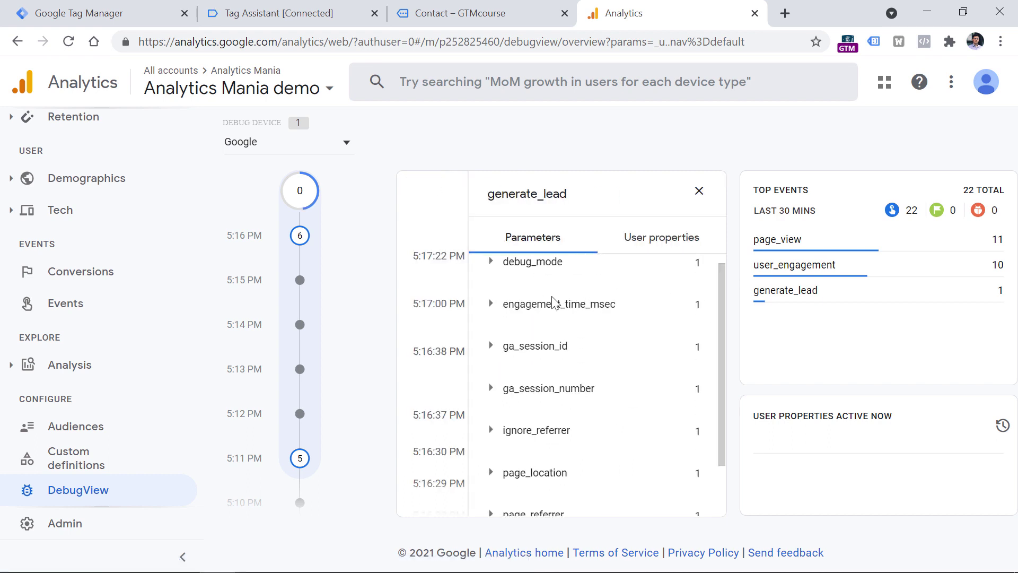
drag(722, 295, 718, 382)
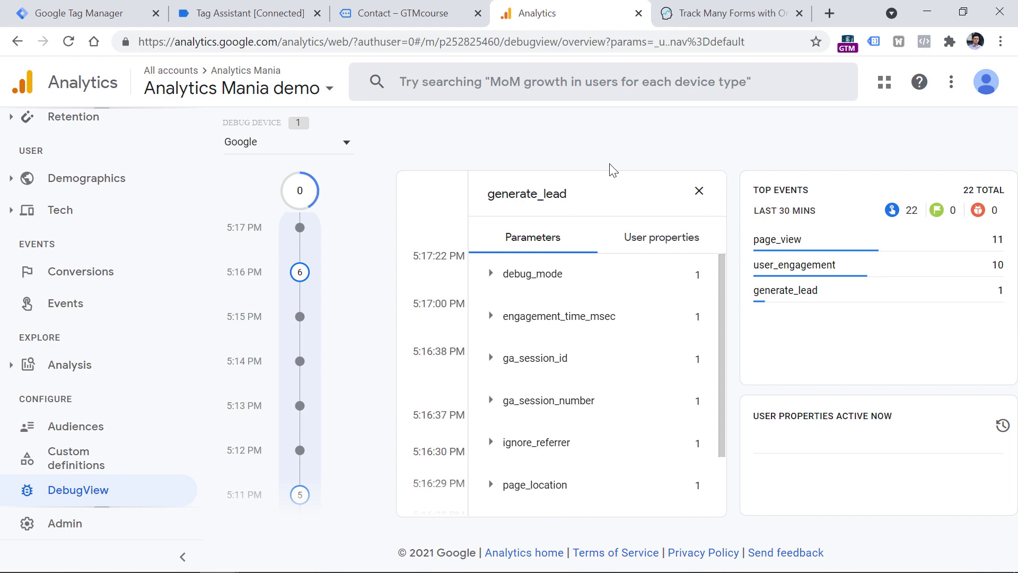
click(727, 14)
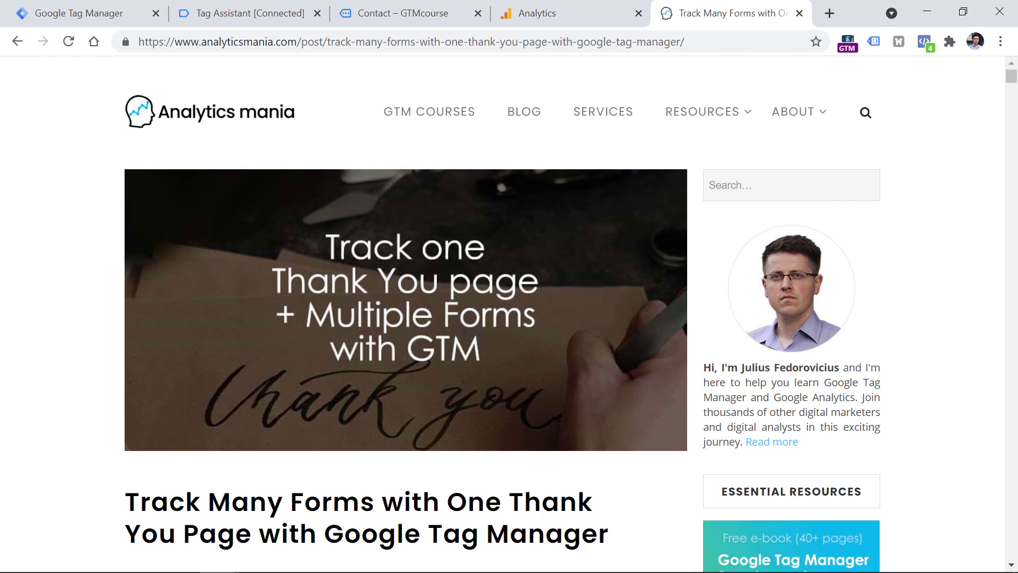
Return to Google Analytics and open the Events report listing add_to_cart, login and others
key(ctrl+1)
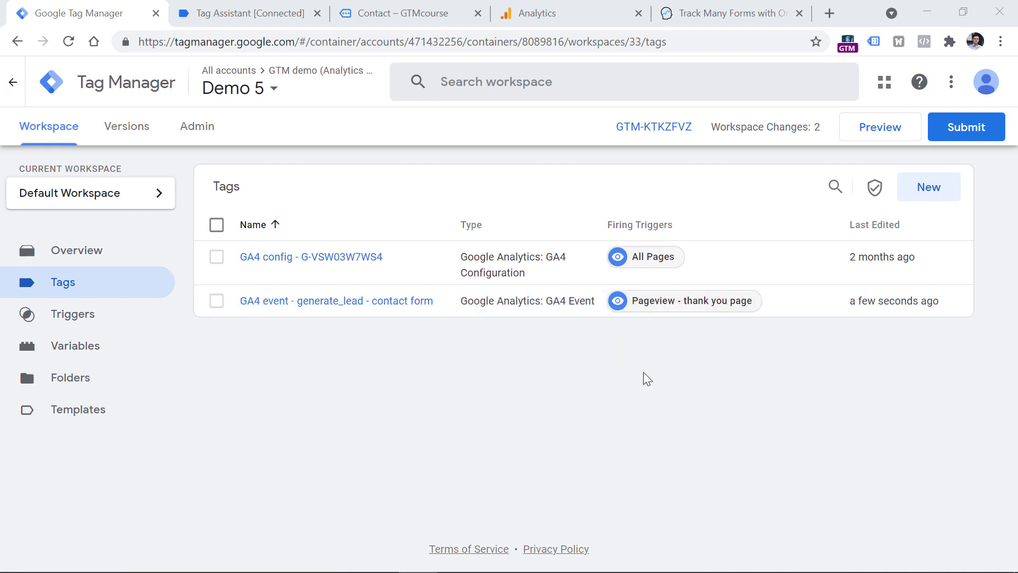
click(579, 15)
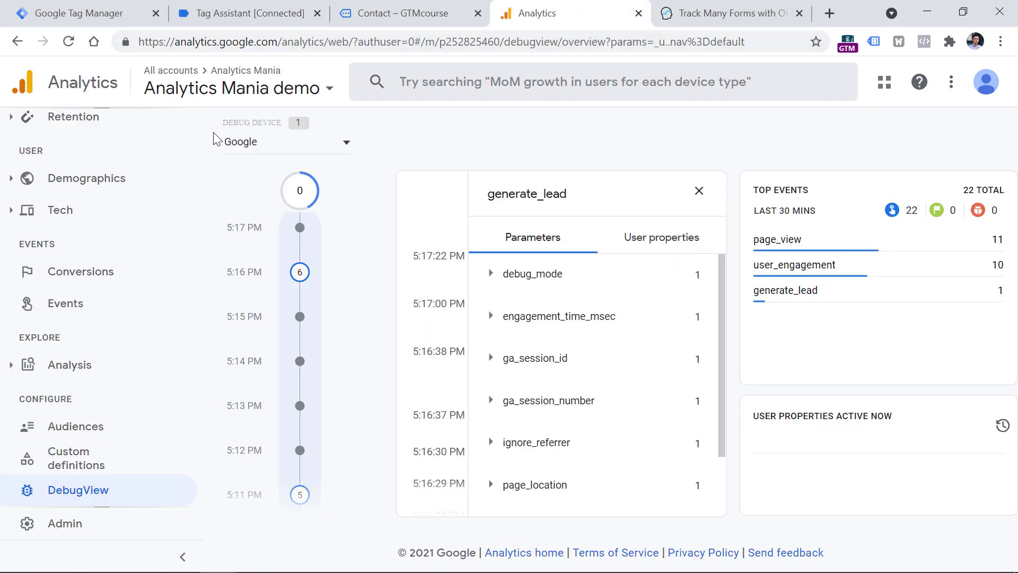
click(70, 303)
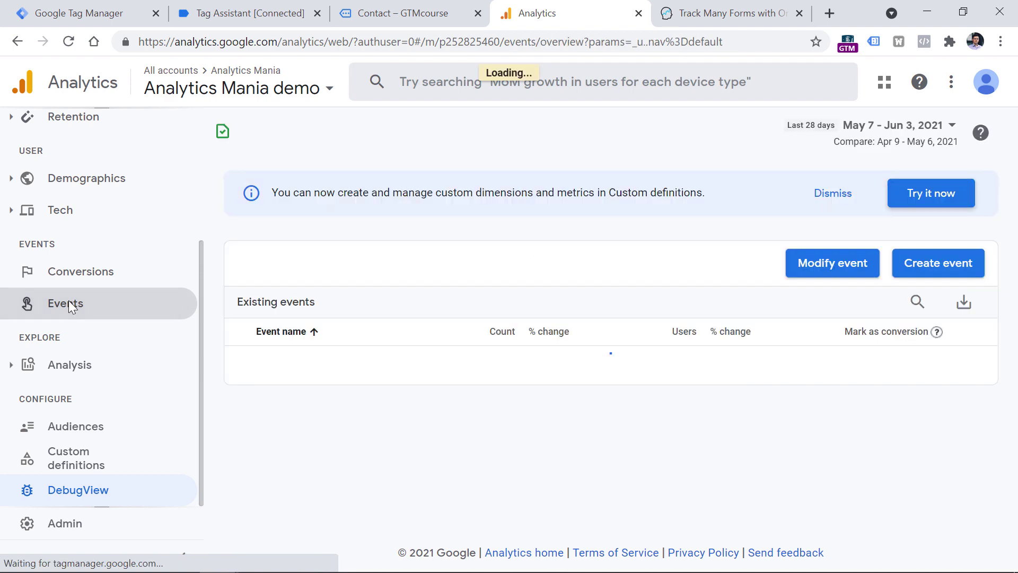
Check the empty custom events panel, close it, and go back to DebugView
click(925, 266)
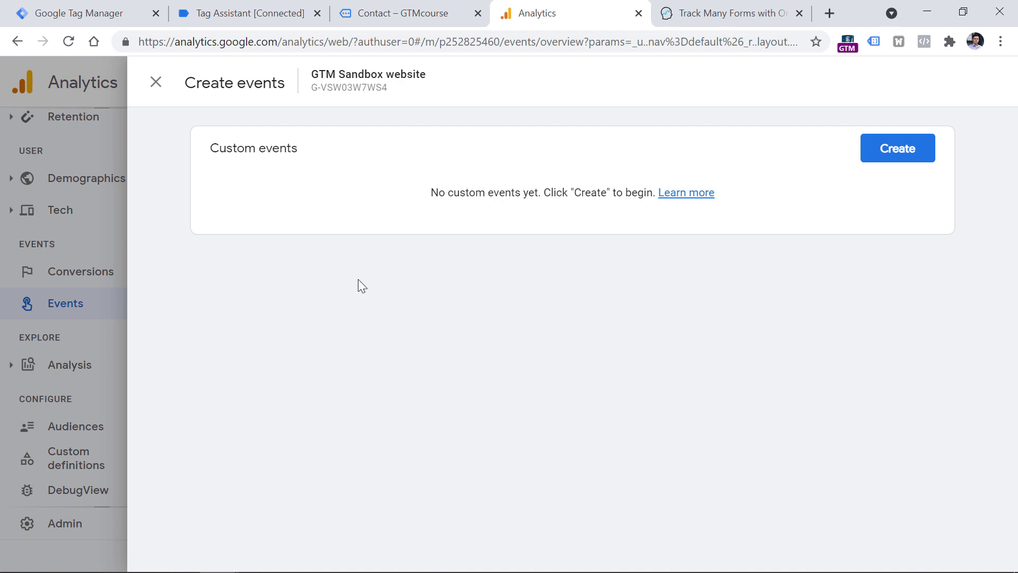
key(ctrl+2)
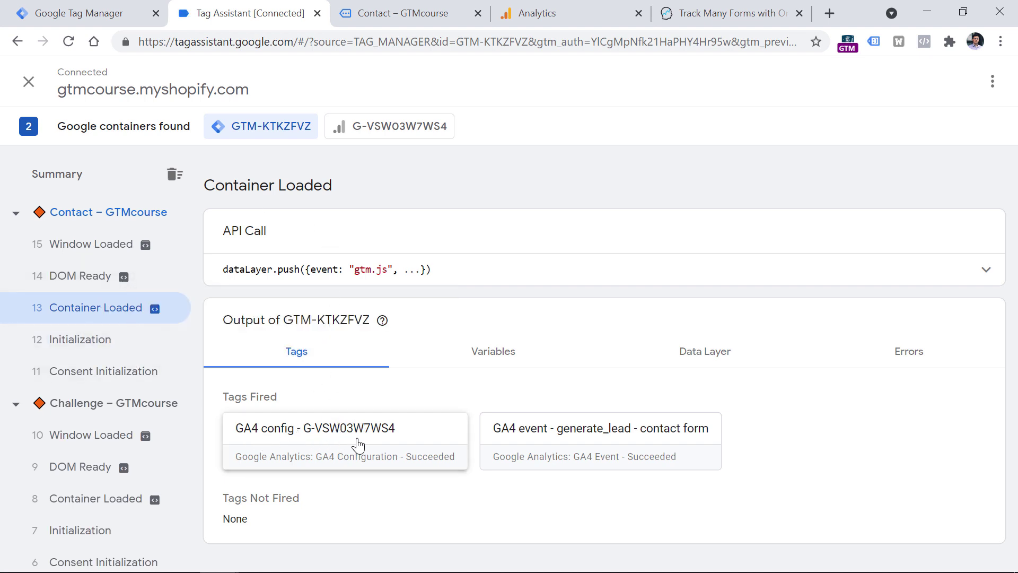
click(579, 16)
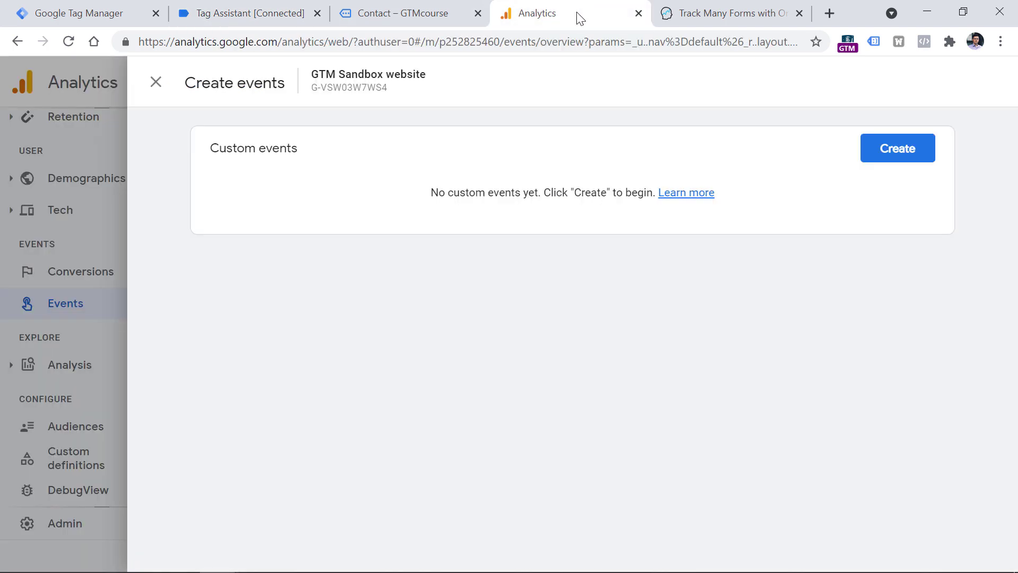
click(81, 531)
click(79, 490)
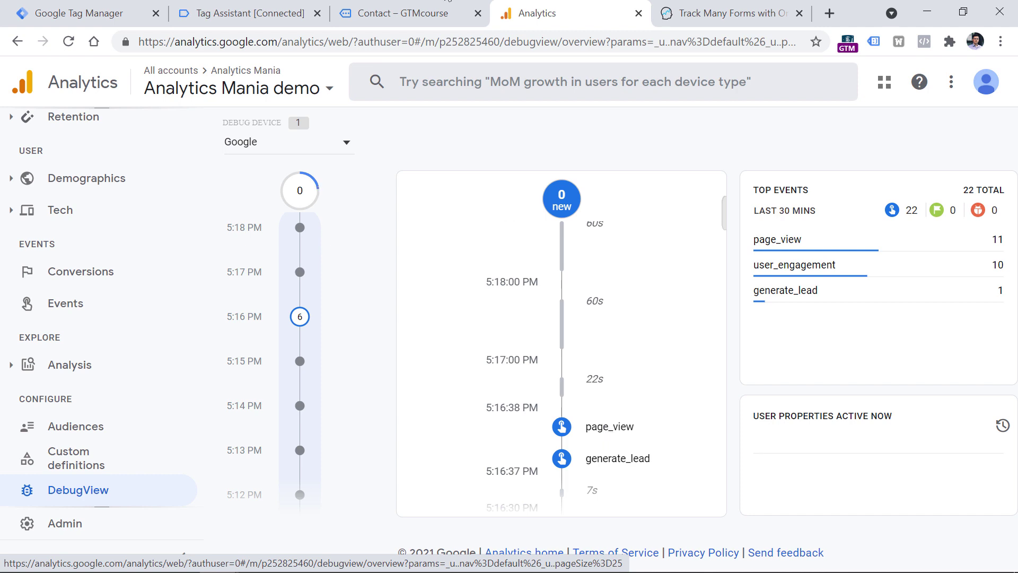
Select contact_posted=true in the thank-you page's address on the Contact tab
click(402, 15)
click(385, 41)
shift+click(492, 41)
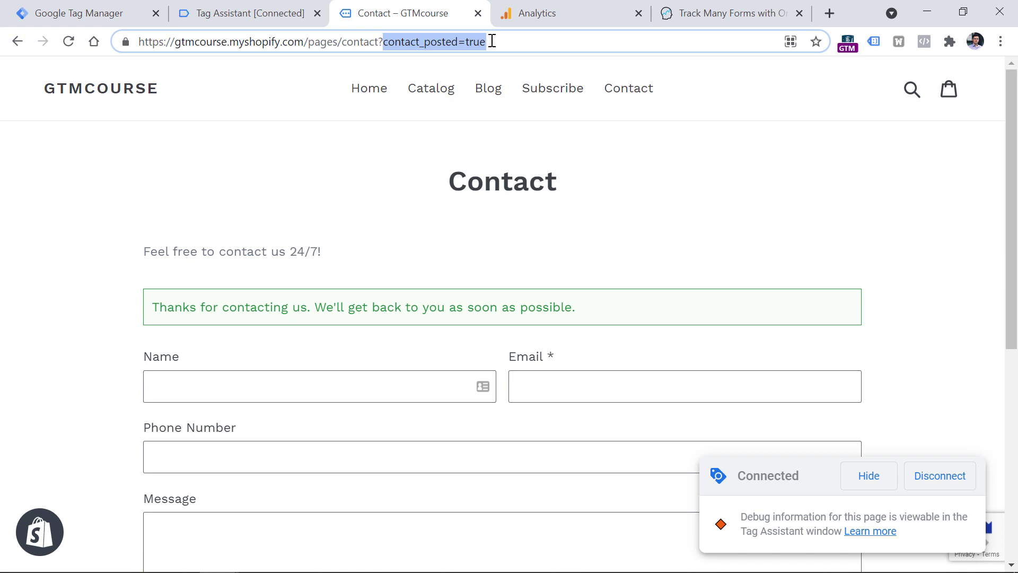
In Analytics Events, open Create event and start a new custom event
click(576, 12)
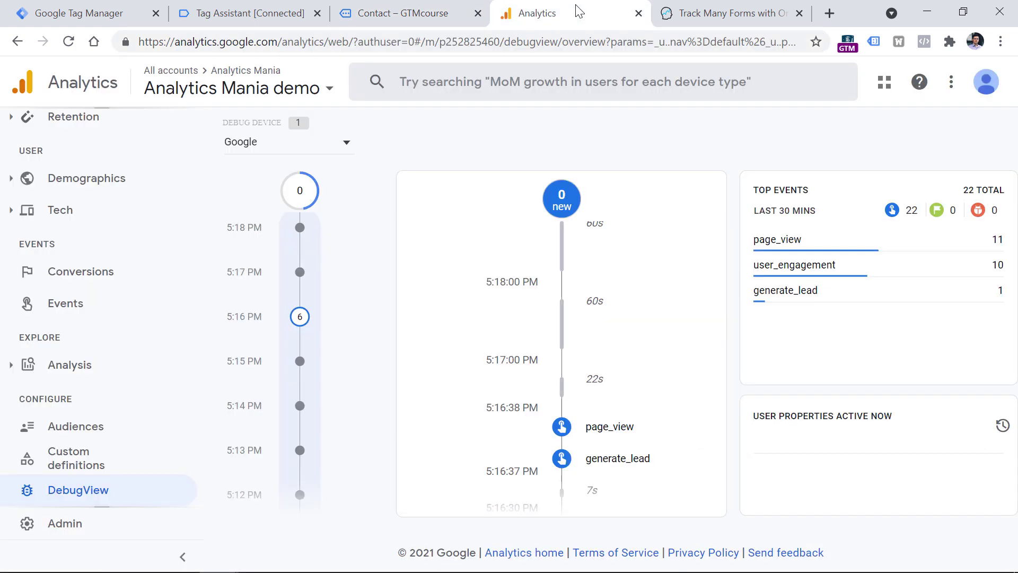
click(66, 304)
click(923, 260)
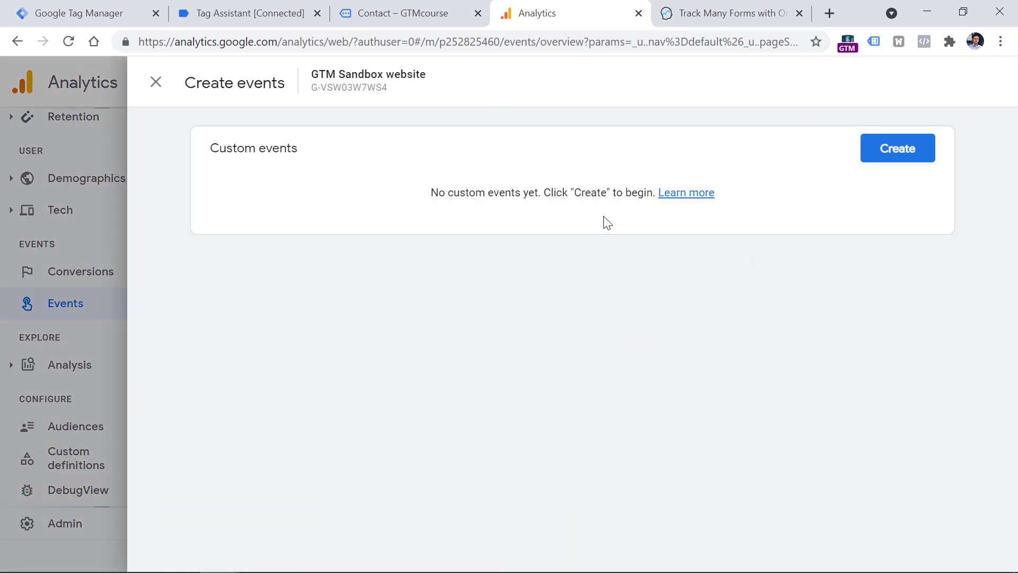
click(902, 152)
Name the custom event contact_thank_you_page and match event_name equals page_view
click(373, 253)
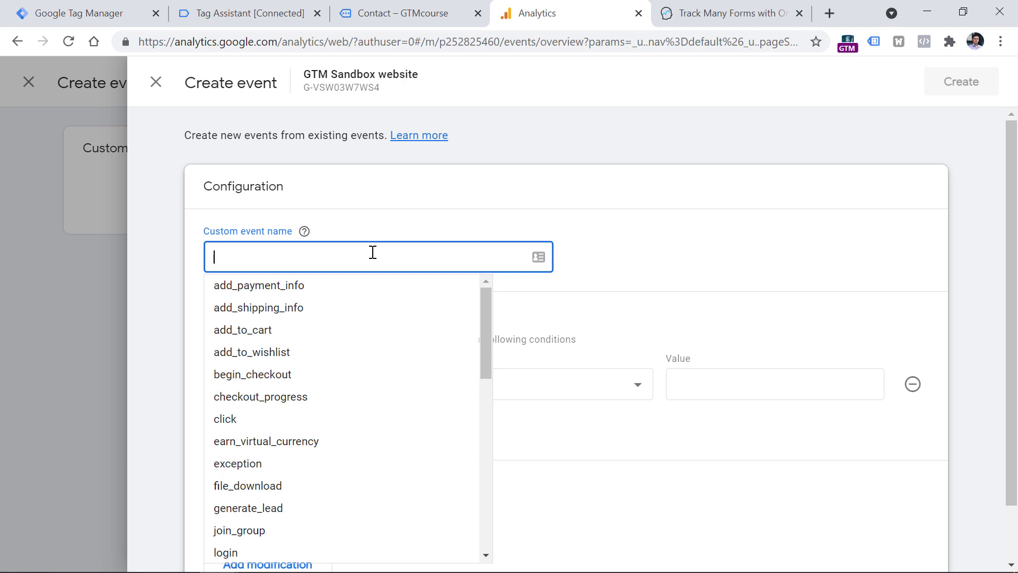
text(thank_you_page)
key(ctrl+a)
text(contact_thank_you_page)
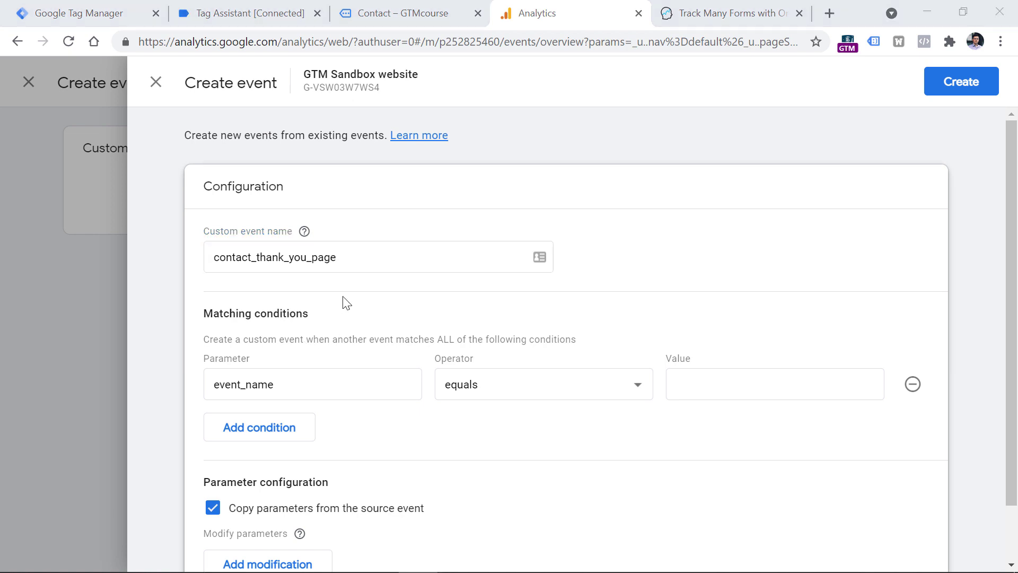
click(337, 257)
drag(337, 257, 206, 257)
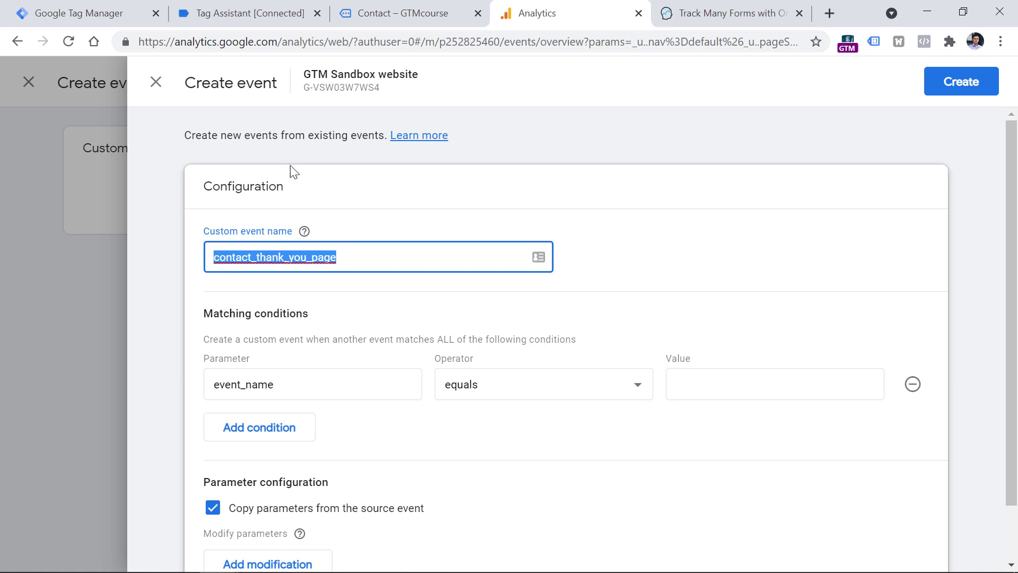
click(687, 383)
text(page_view)
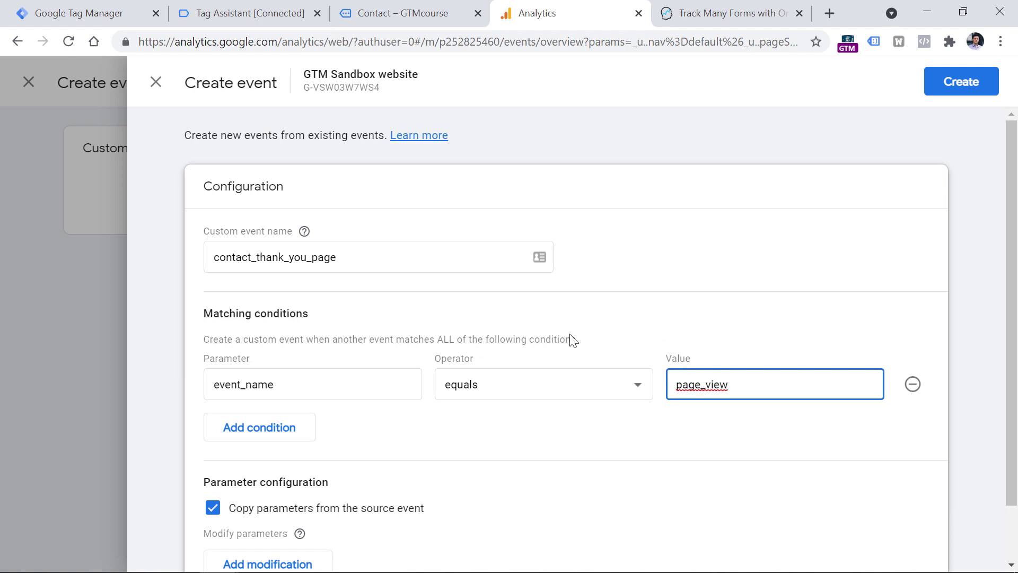
Add a second condition: page_location contains contact_posted=true, copied from the thank-you page address
click(264, 428)
click(268, 424)
text(page_)
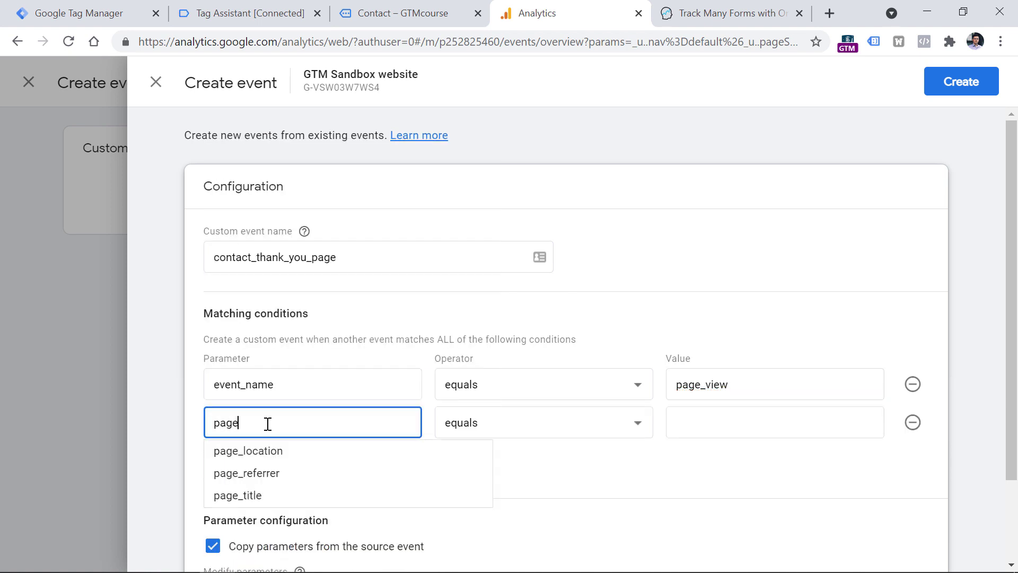
click(258, 452)
click(489, 422)
click(509, 341)
click(705, 424)
click(402, 13)
drag(383, 41, 504, 38)
key(ctrl+c)
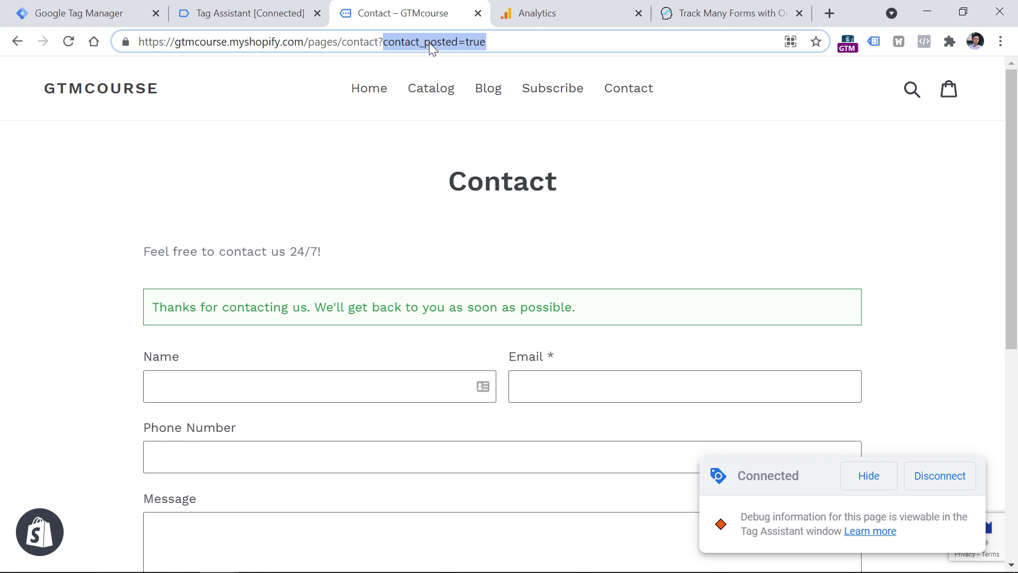
click(549, 12)
key(ctrl+v)
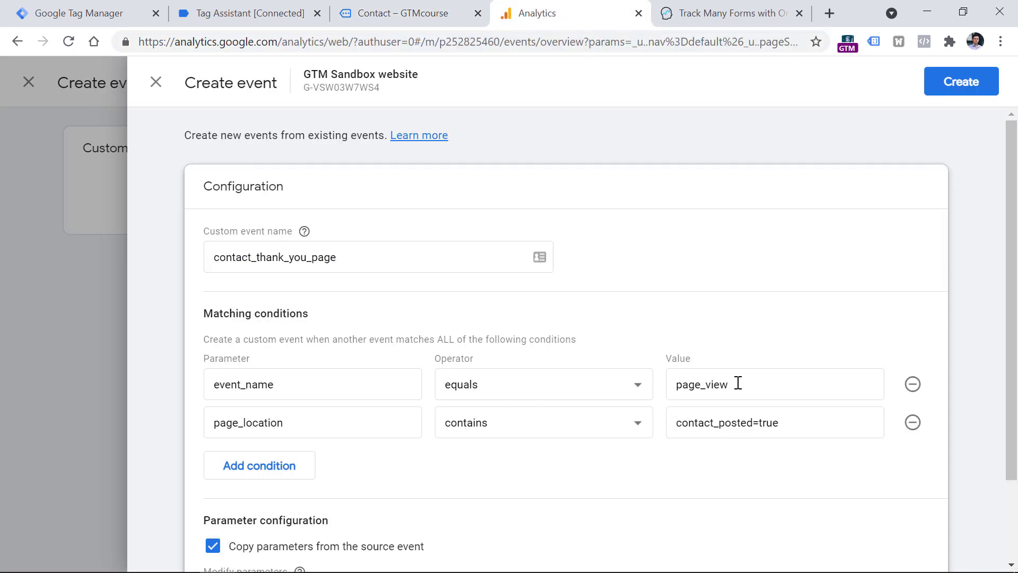
Review the event name and condition values, then create the contact_thank_you_page event
double_click(735, 384)
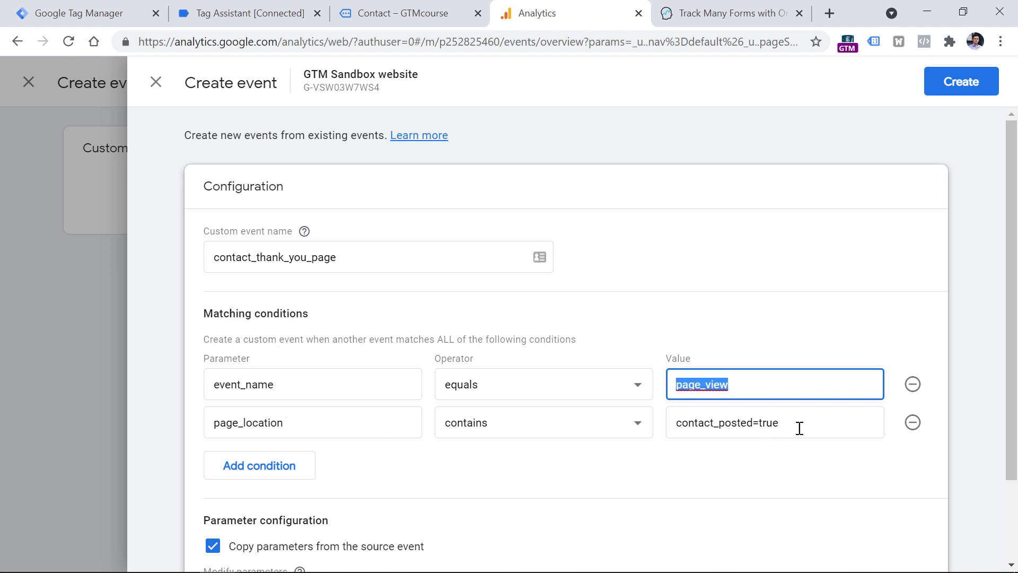
drag(779, 427, 676, 423)
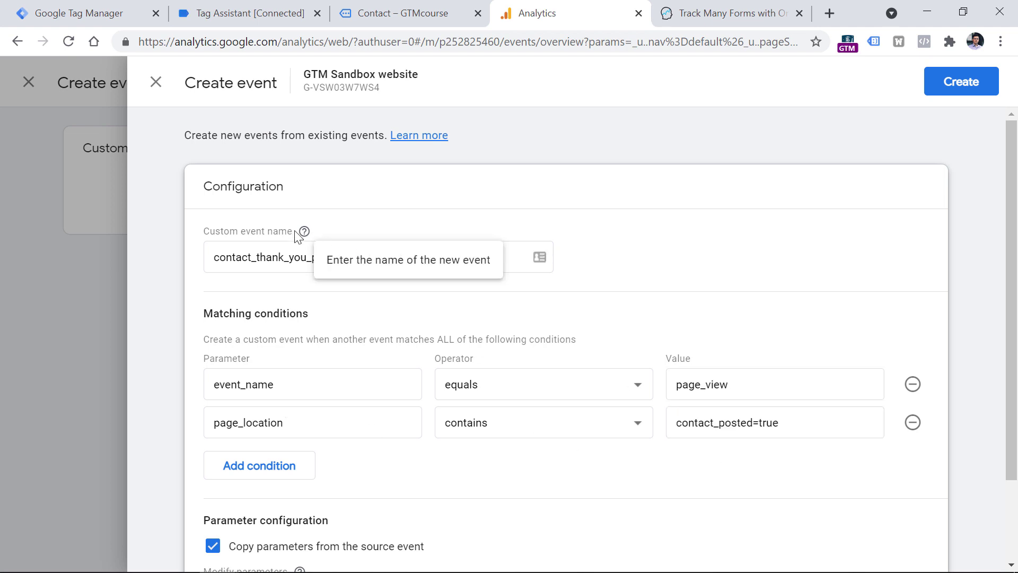
drag(339, 256, 209, 257)
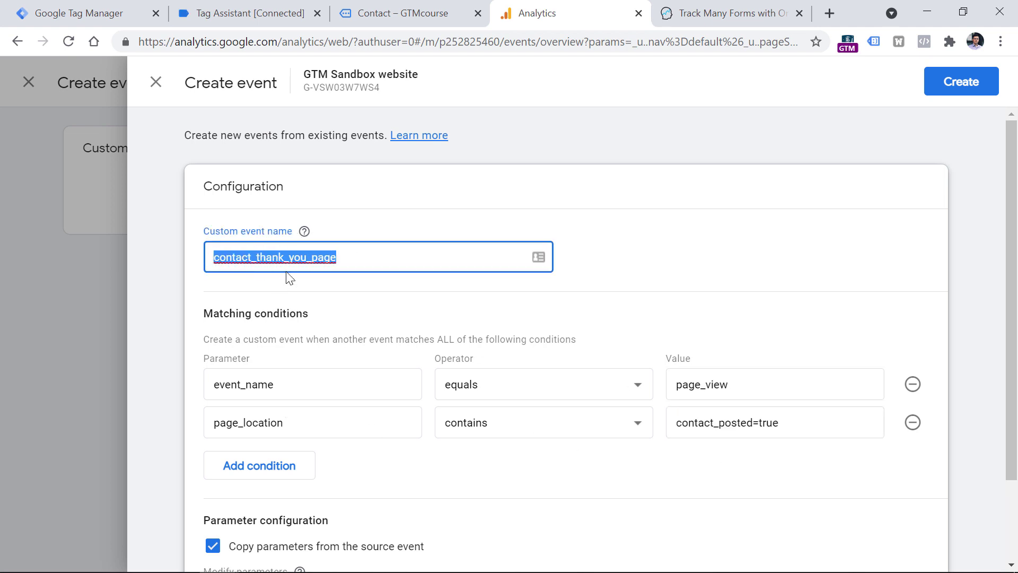
scroll(286, 328, down, 2)
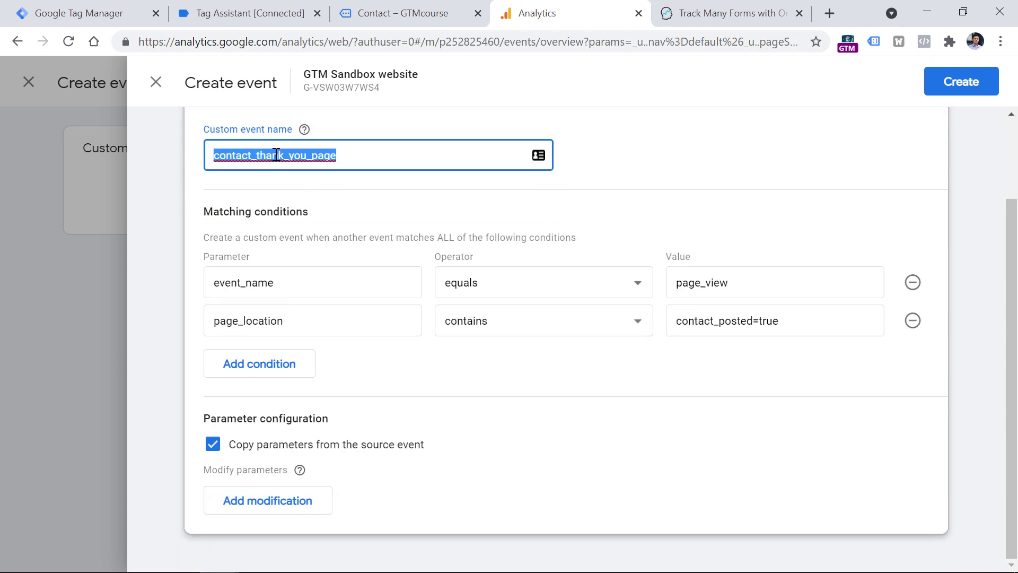
drag(748, 283, 676, 281)
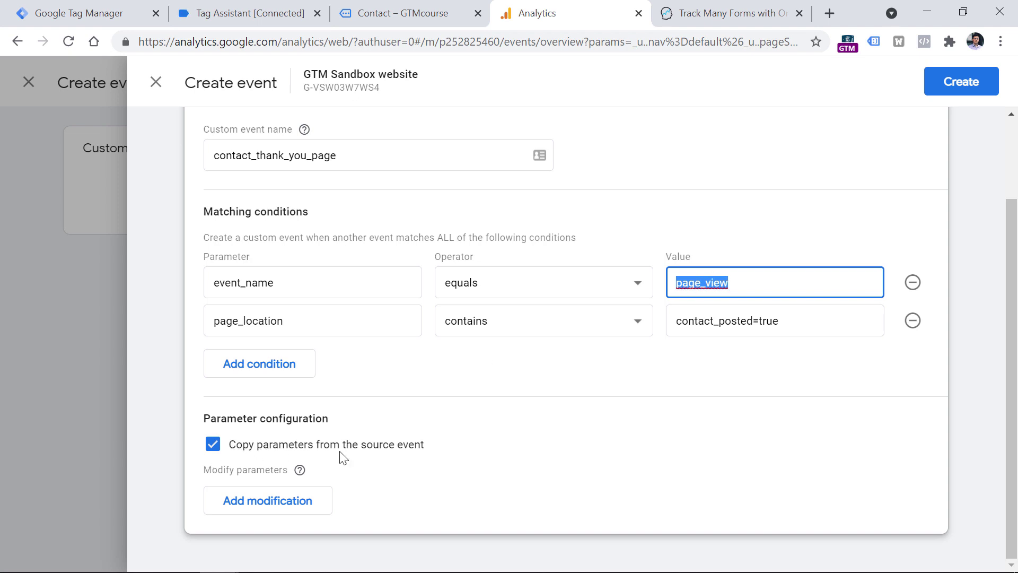
click(961, 83)
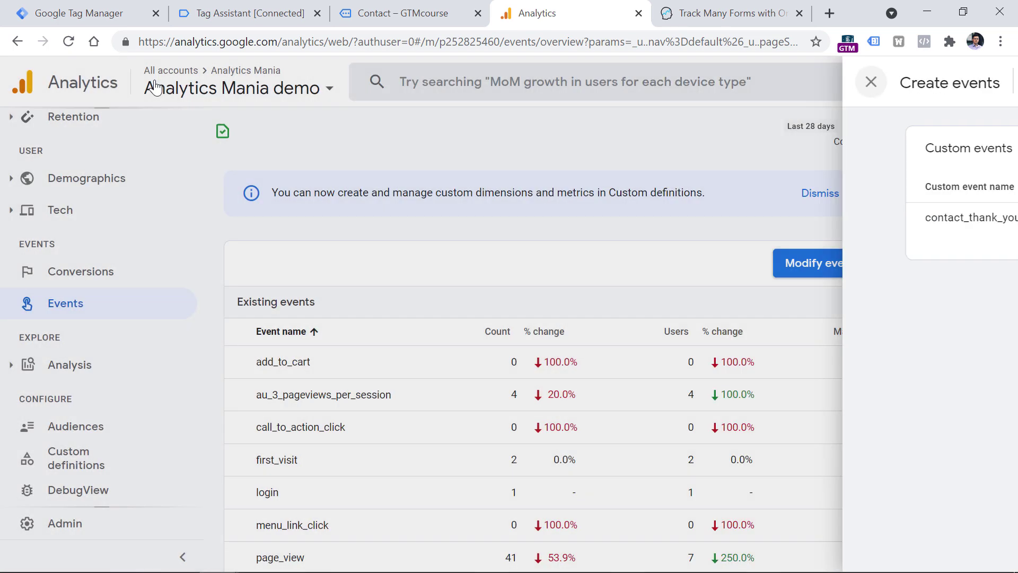
Reload the store's contact thank-you page ending in ?contact_posted=true
click(154, 88)
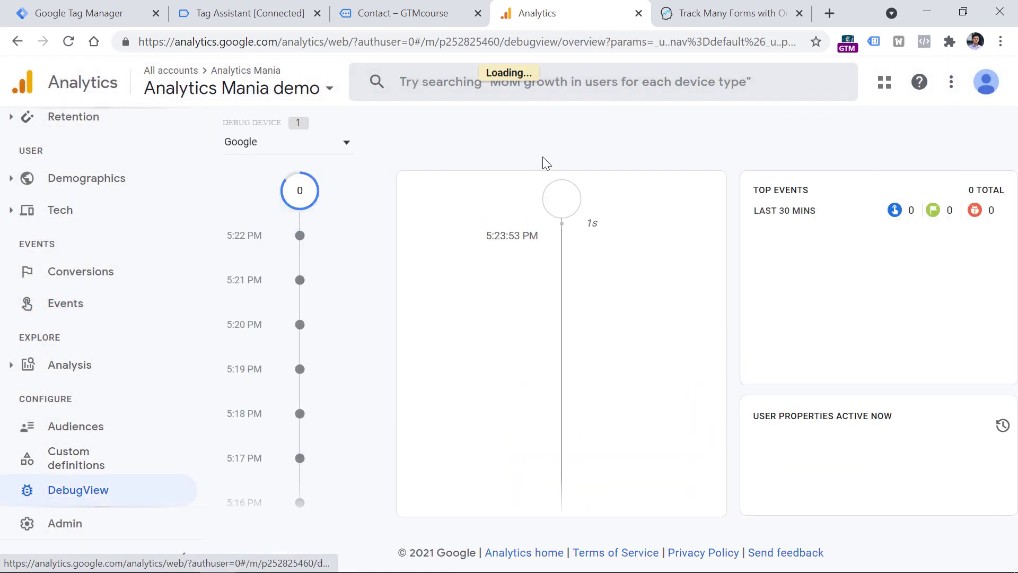
click(417, 14)
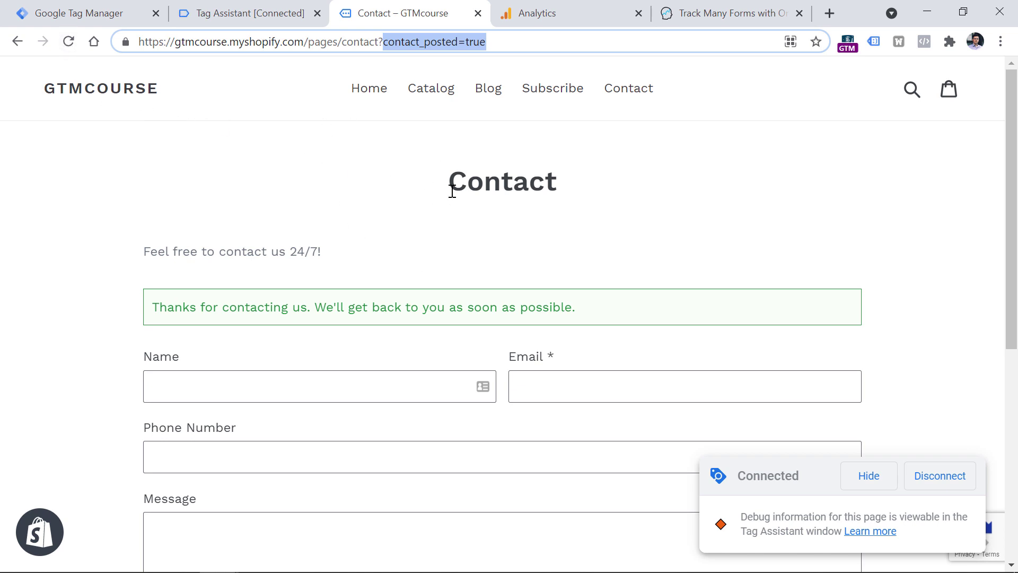
click(382, 41)
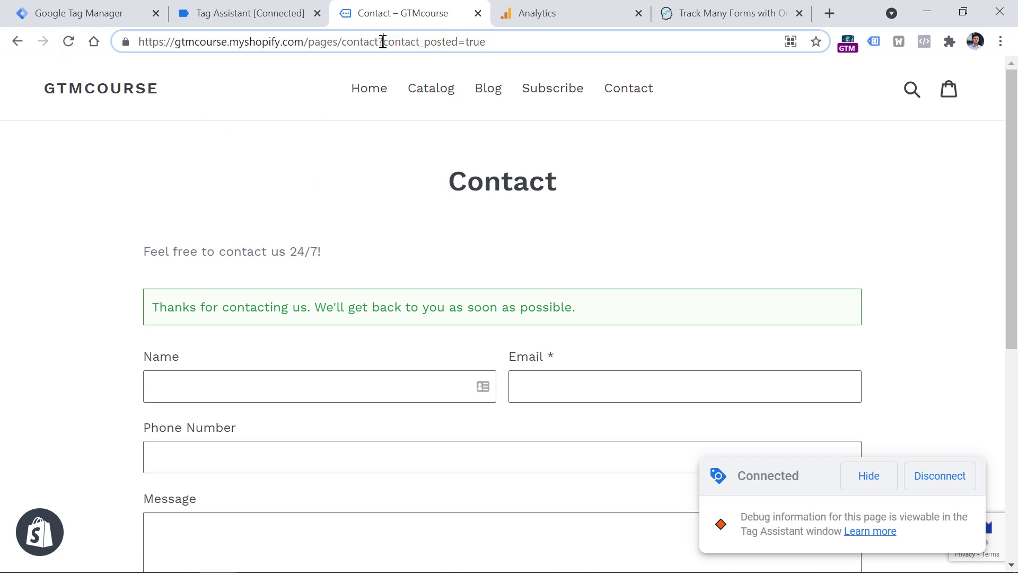
drag(378, 42, 497, 43)
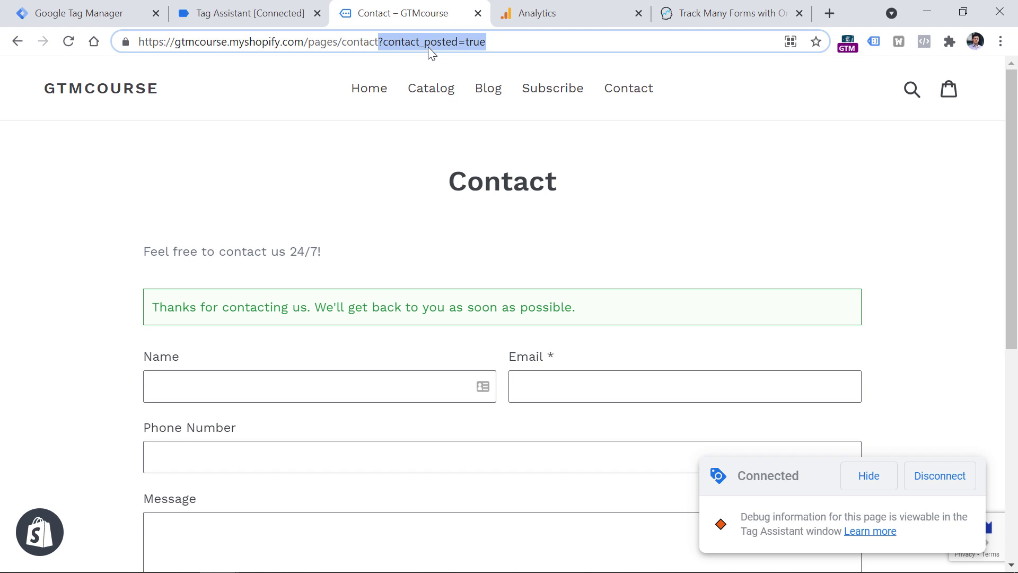
click(68, 42)
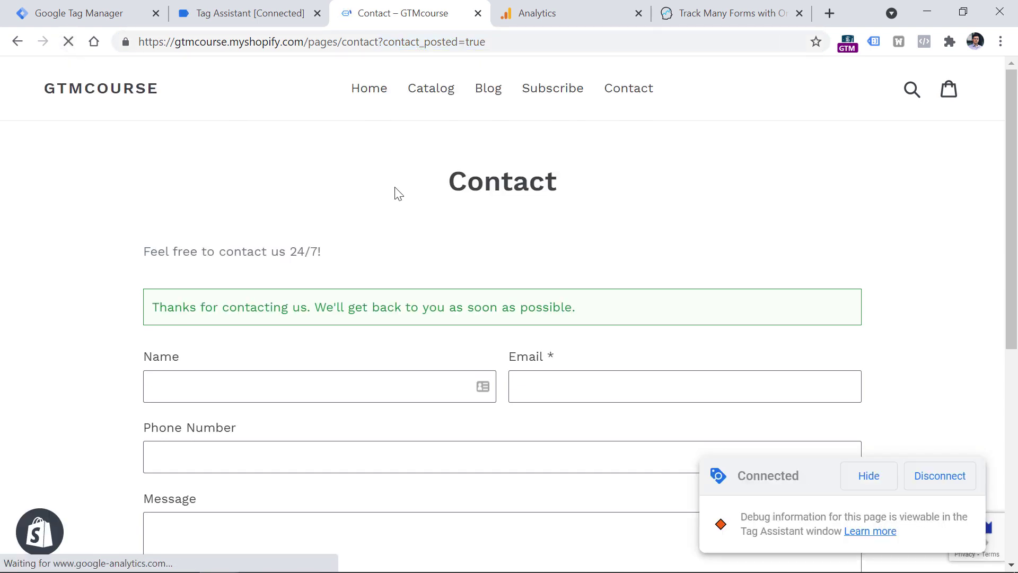
click(569, 9)
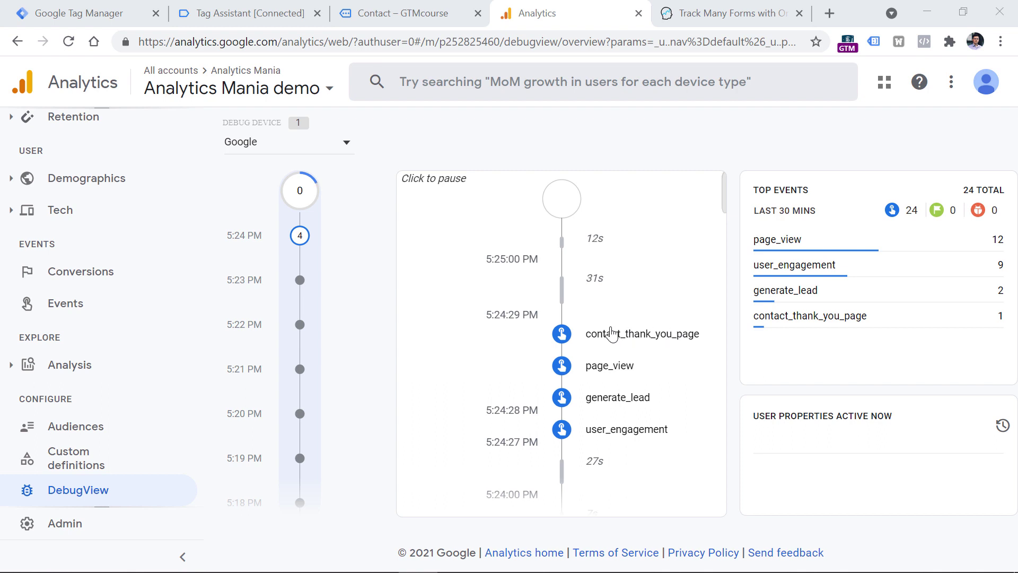
Inspect the contact_thank_you_page event's parameters in DebugView, then return to the event stream
click(644, 338)
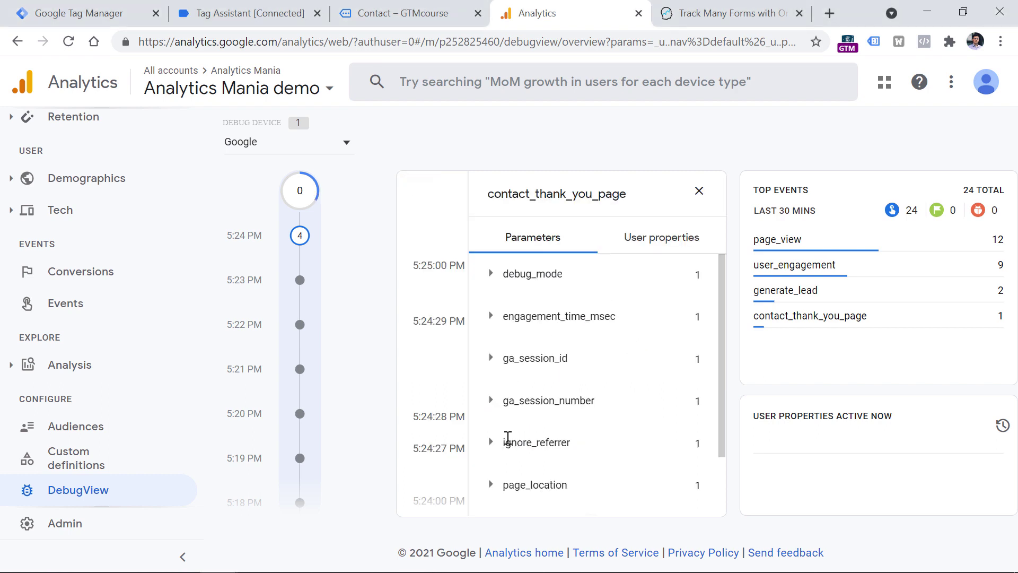
scroll(505, 439, down, 2)
scroll(509, 432, up, 2)
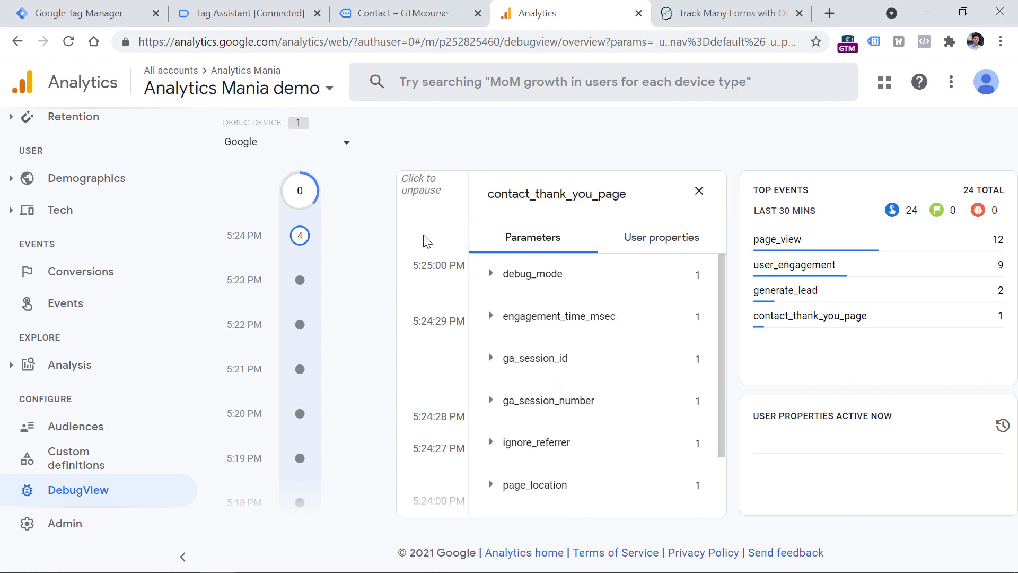
click(466, 237)
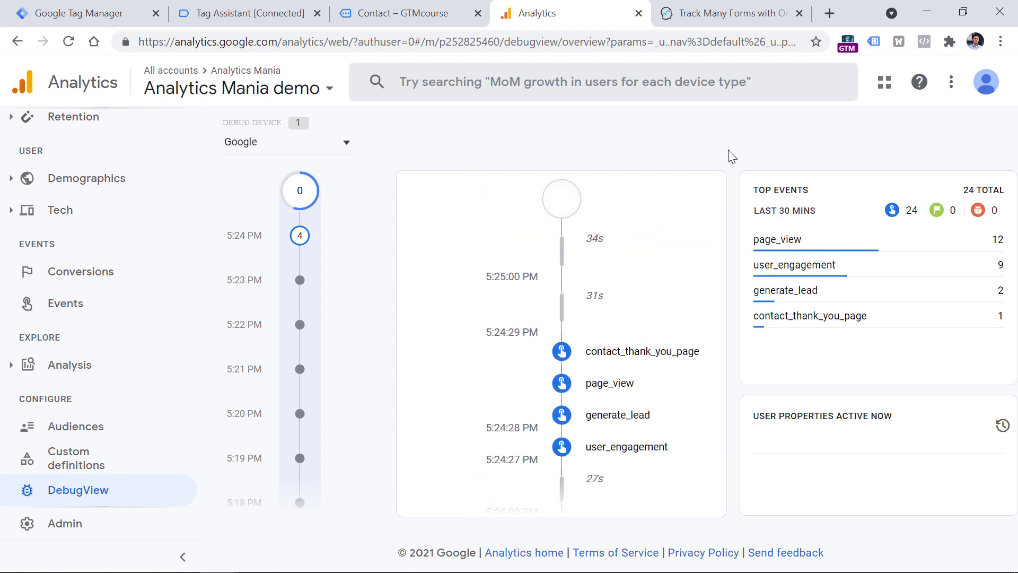
click(74, 12)
click(582, 15)
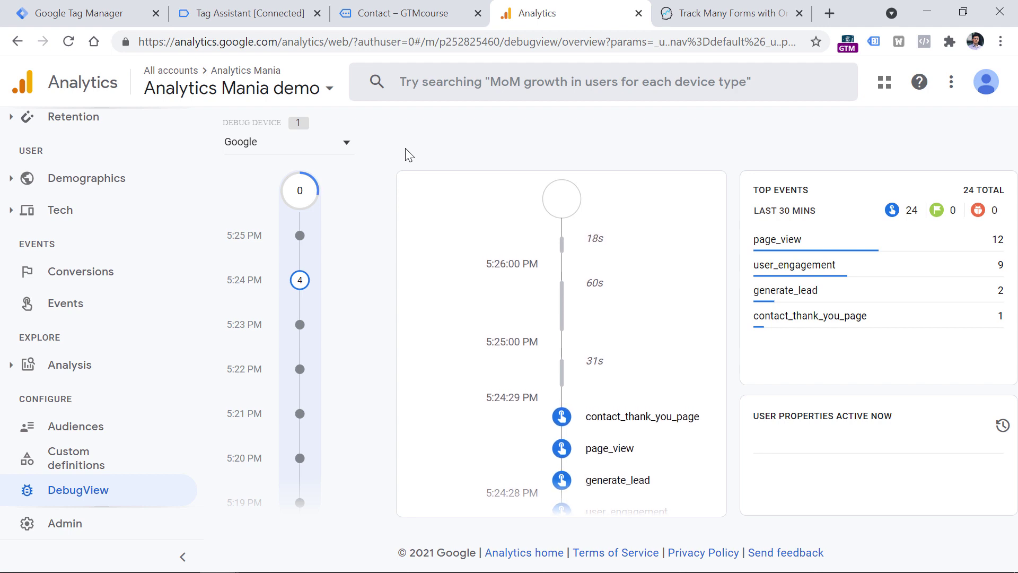
Add generate_lead as a new conversion event and save it
click(72, 287)
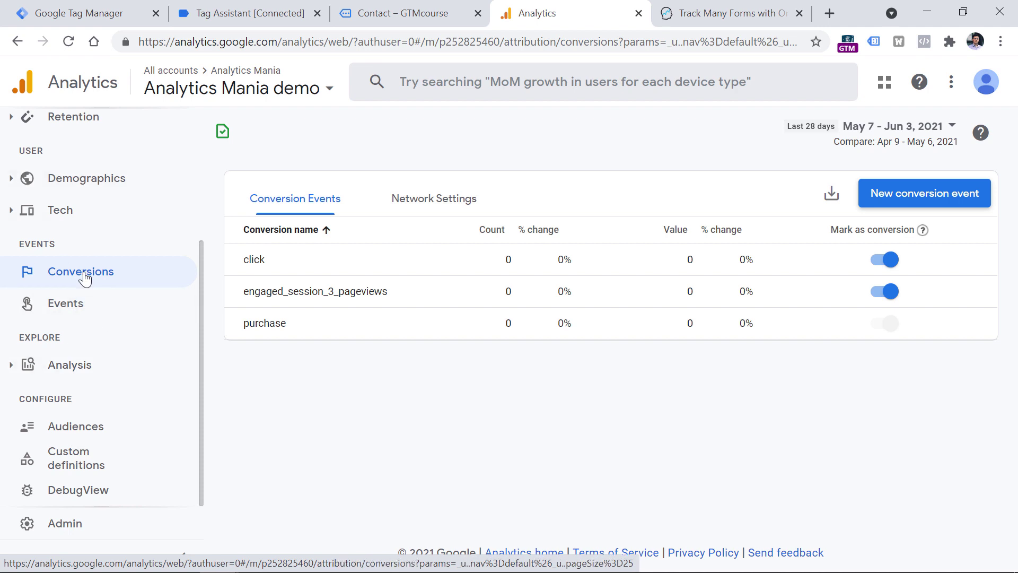
click(931, 198)
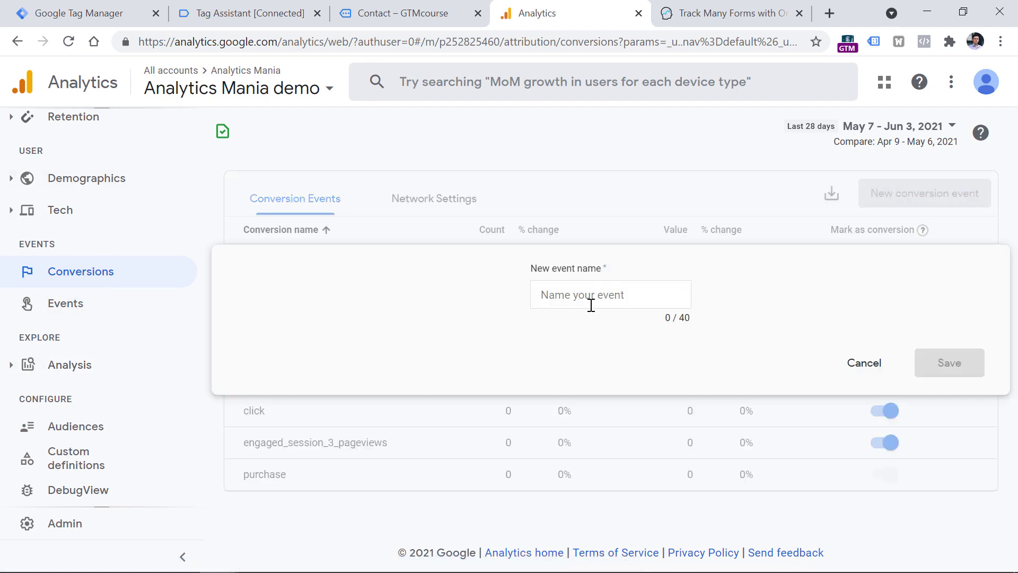
click(597, 297)
text(generate_lea)
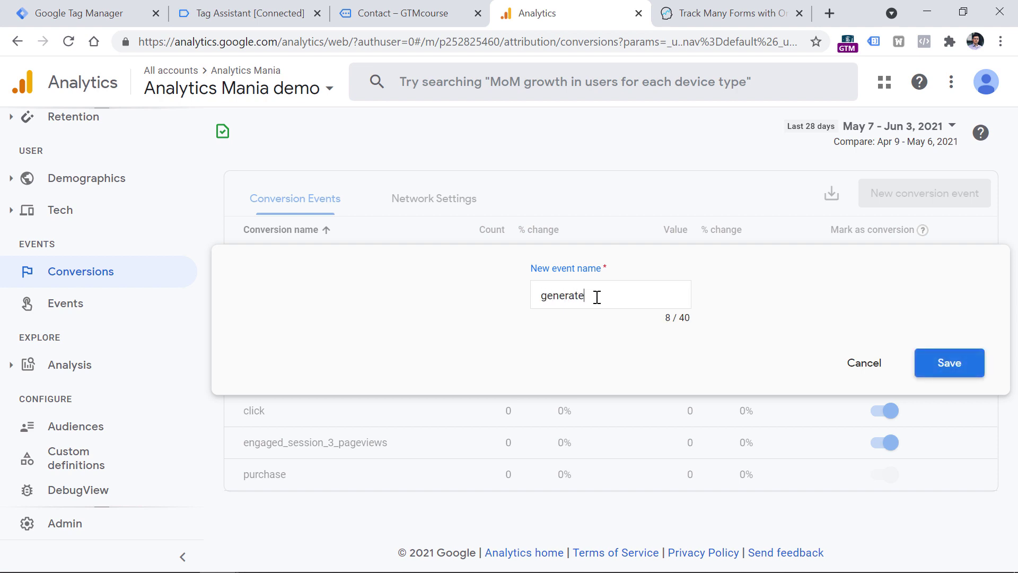
text(d)
click(928, 367)
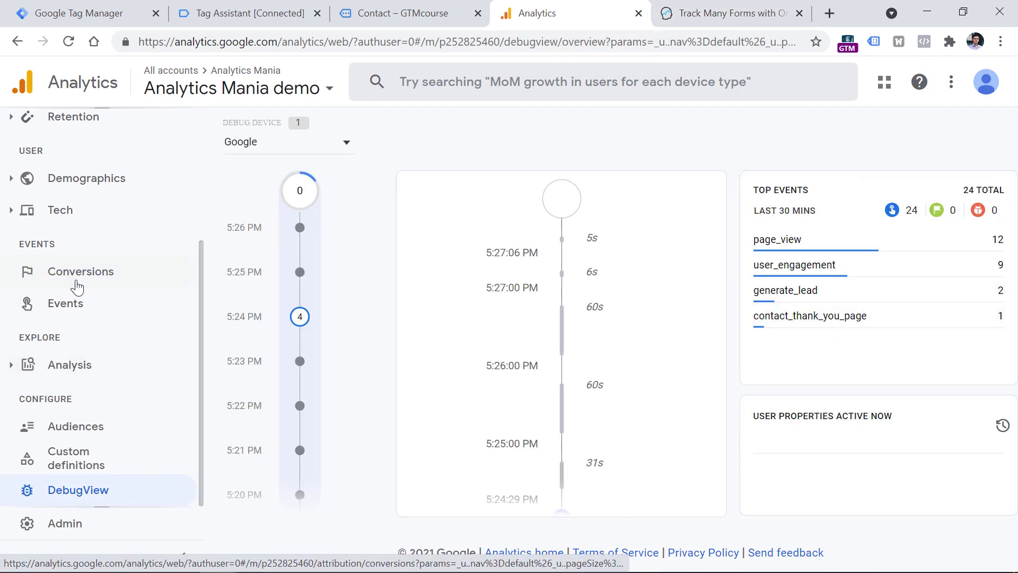
Start another new conversion event named contact_thank_you_page
click(77, 284)
click(875, 204)
click(602, 299)
text(contact_thank_you_page)
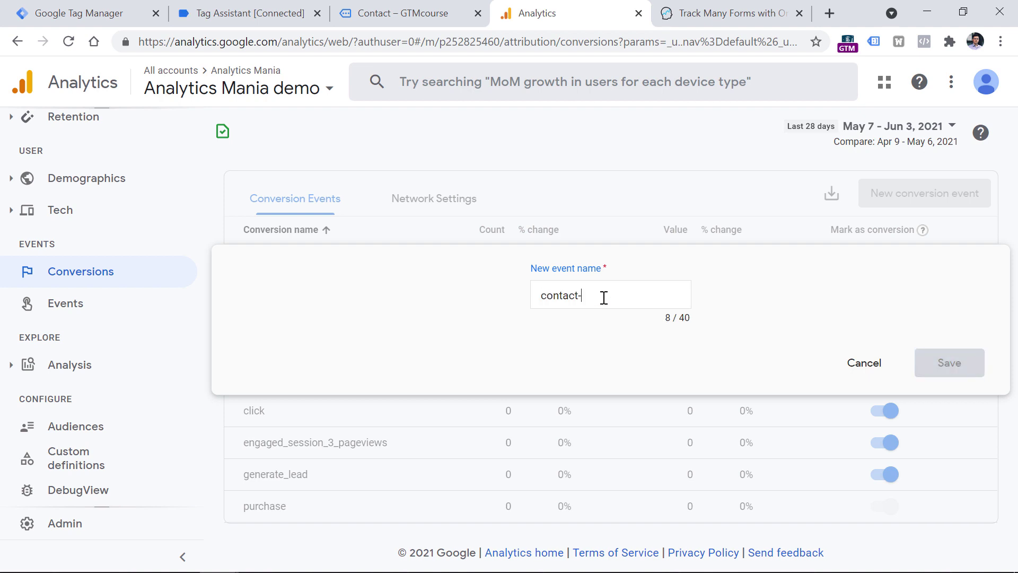